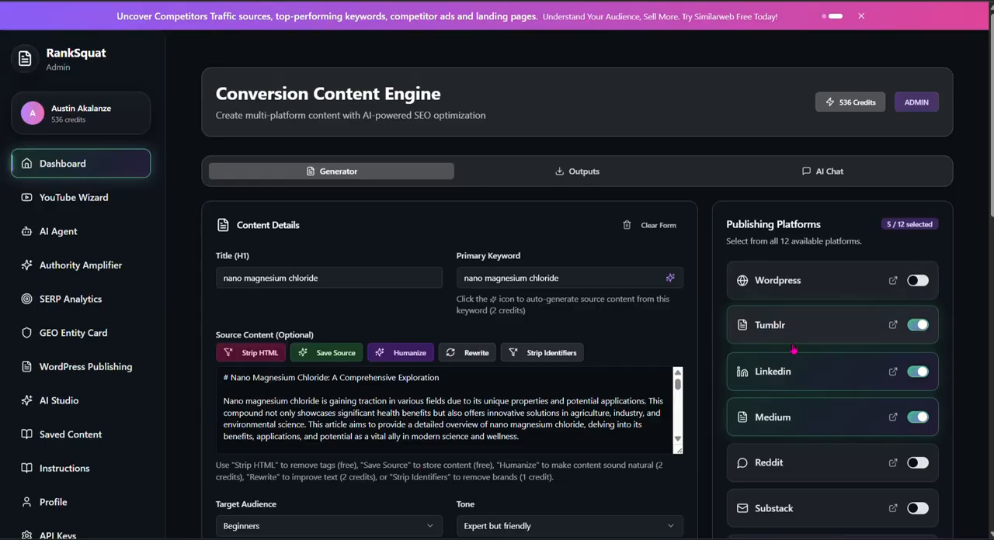
# Step: Look over the content fields and the available publishing platforms in the generator form
pyautogui.scroll(-3, 792, 351)
pyautogui.scroll(-3, 791, 353)
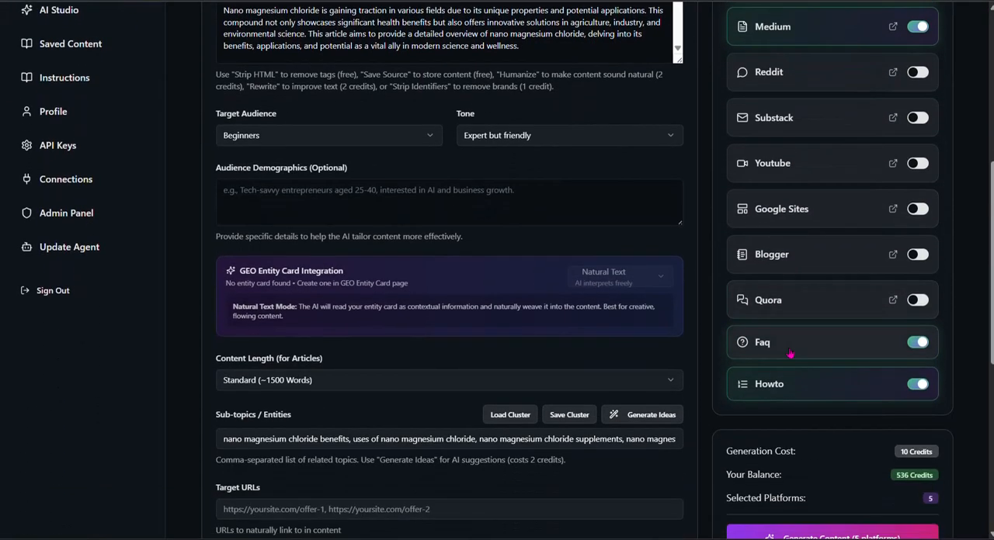
pyautogui.scroll(4, 791, 353)
pyautogui.scroll(2, 789, 354)
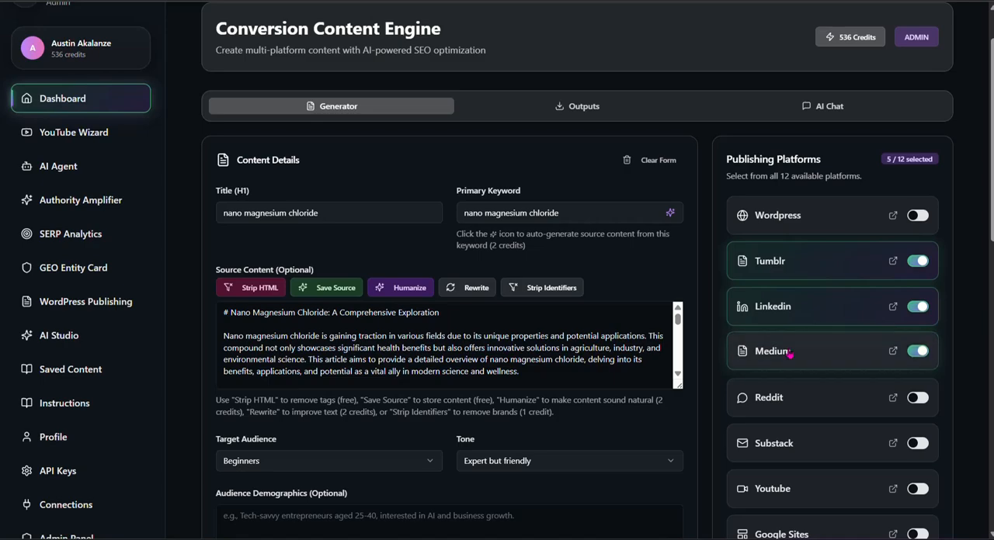
pyautogui.scroll(-2, 790, 354)
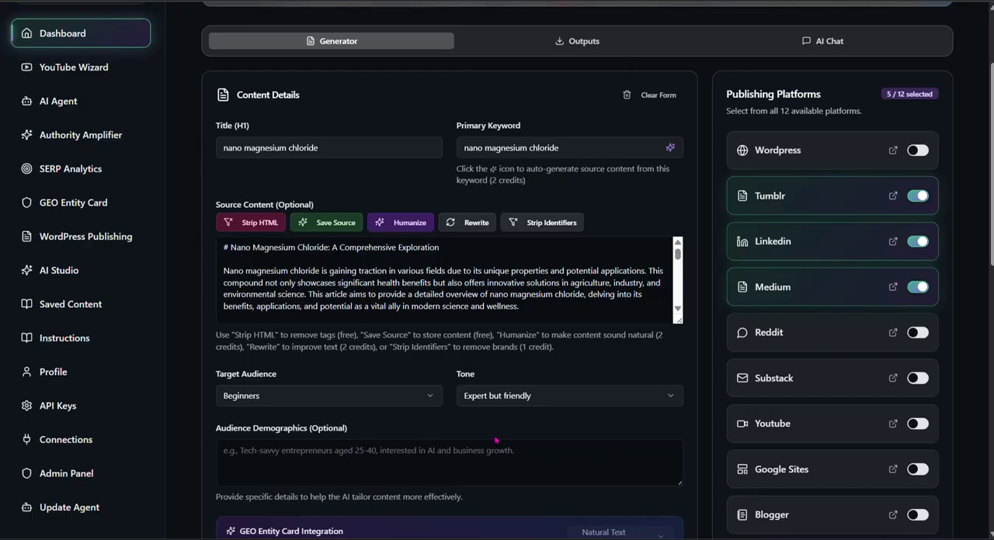
pyautogui.scroll(3, 504, 439)
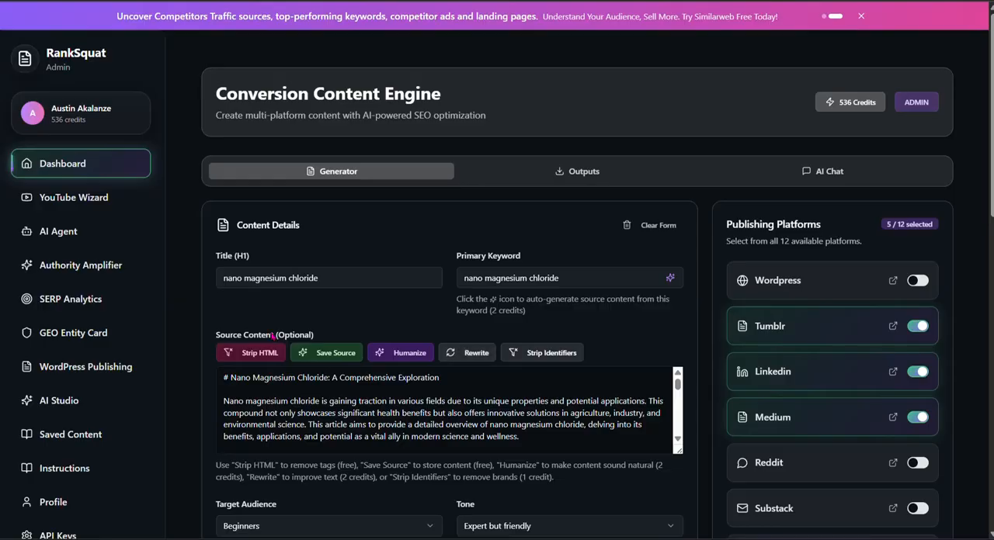
# Step: Enlarge the source content box so that more of the article text fits in it
pyautogui.click(535, 359)
pyautogui.scroll(-5, 325, 401)
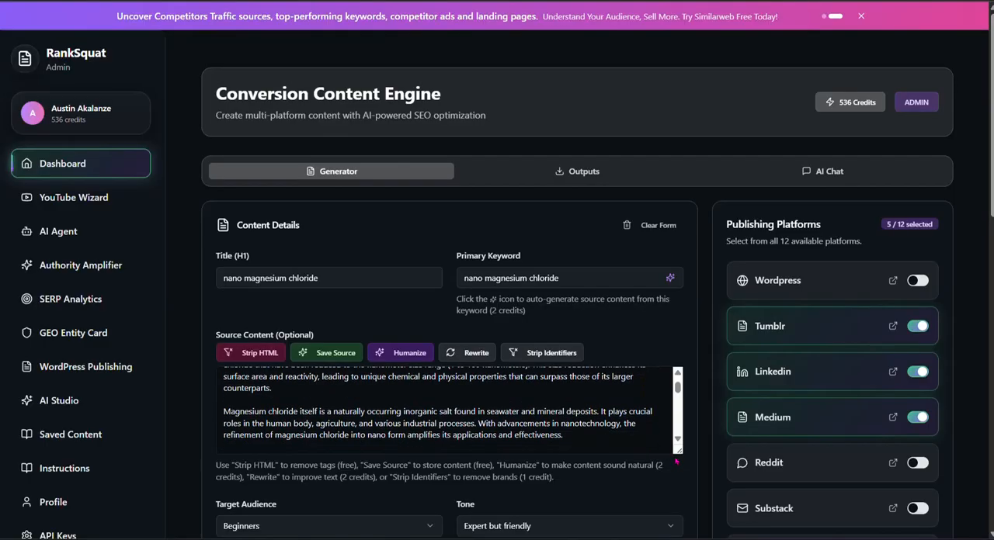
pyautogui.moveTo(674, 450); pyautogui.dragTo(675, 516)
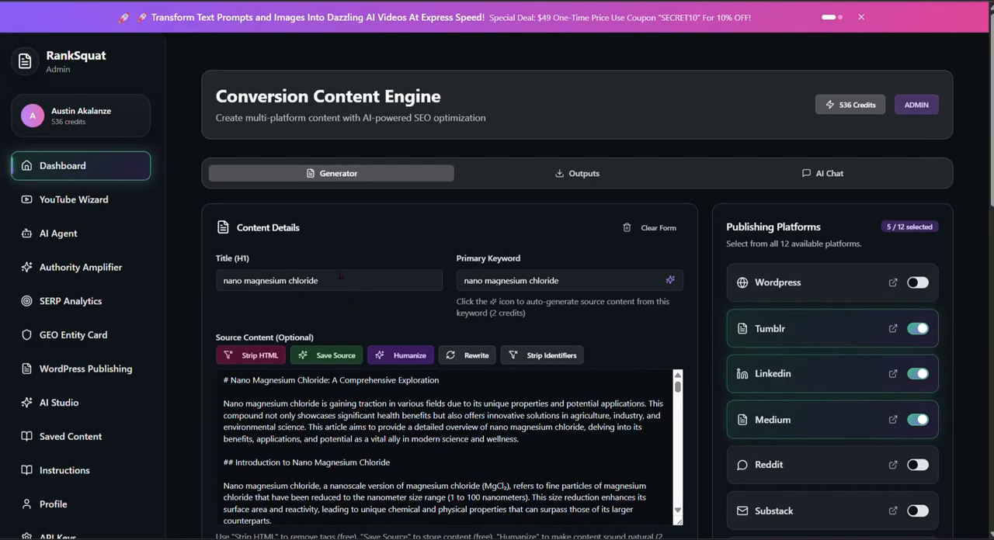
# Step: Clear the form and enter the title "What are the causes of Type 2 Diabetes"
pyautogui.moveTo(339, 282); pyautogui.dragTo(214, 292)
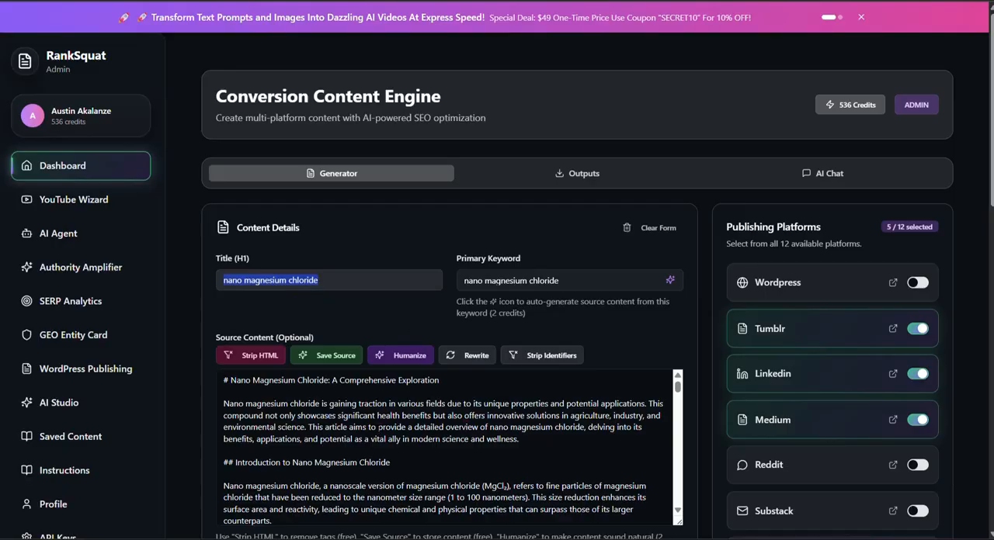
pyautogui.click(651, 227)
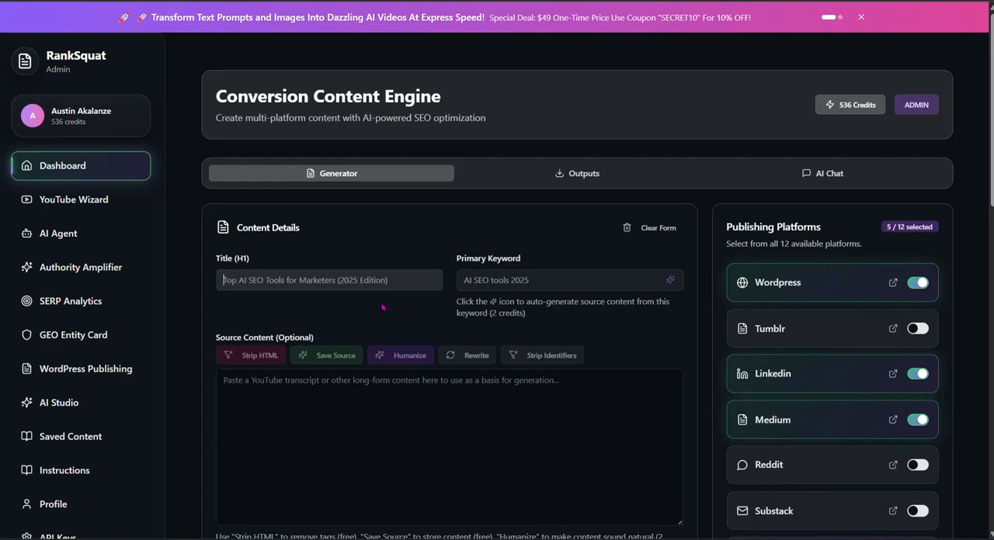
pyautogui.write('Wha')
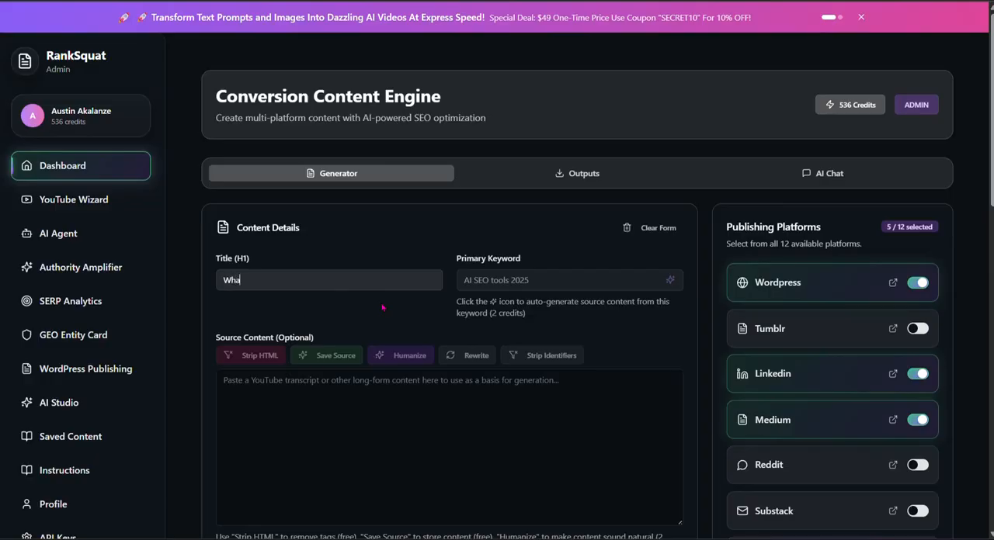
pyautogui.write('t are the causes of Type 2 Diabetes')
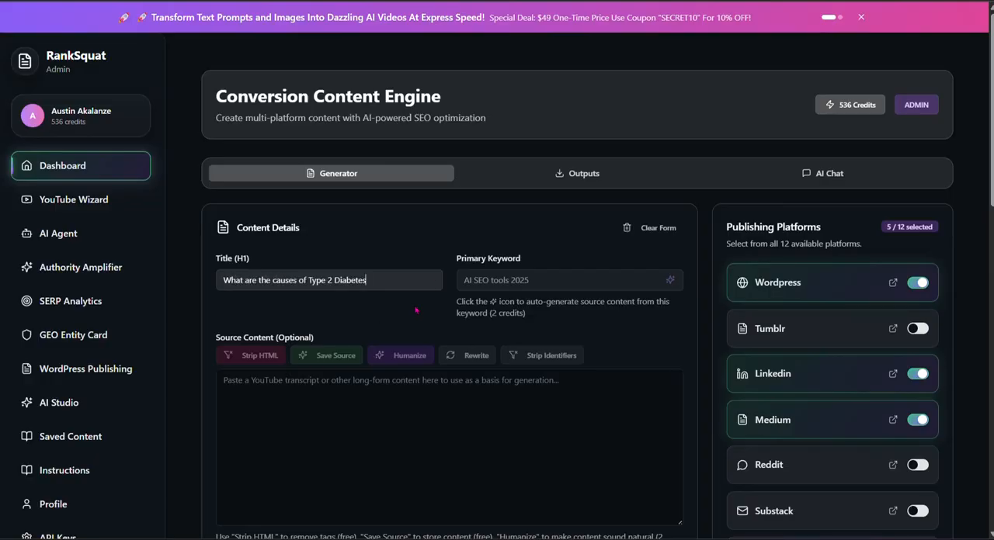
# Step: Enter "Type 2 diabetes" as the primary keyword
pyautogui.click(497, 280)
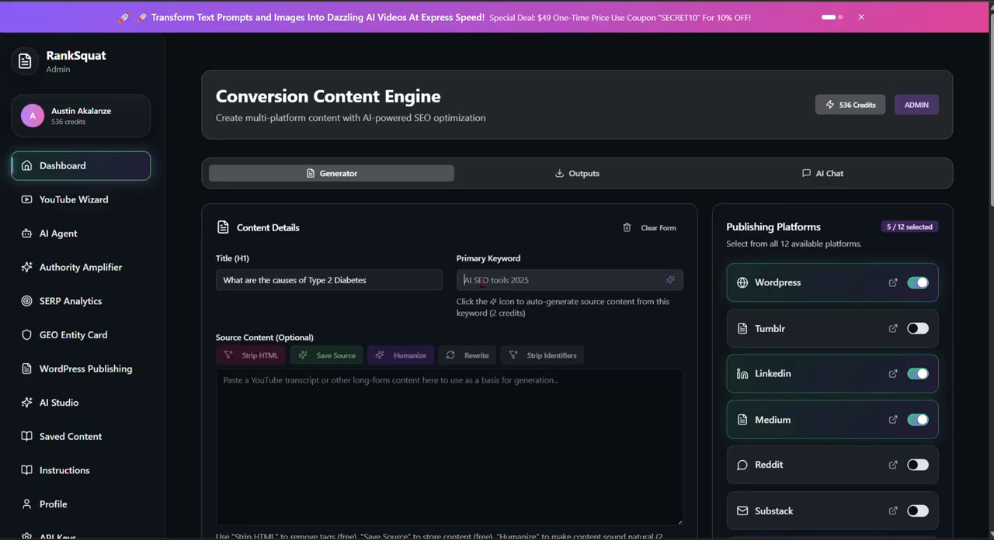
pyautogui.write('Type 2 diabetes')
# Step: Read the auto-generation hint and generate the source content from the primary keyword
pyautogui.moveTo(457, 309); pyautogui.dragTo(568, 318)
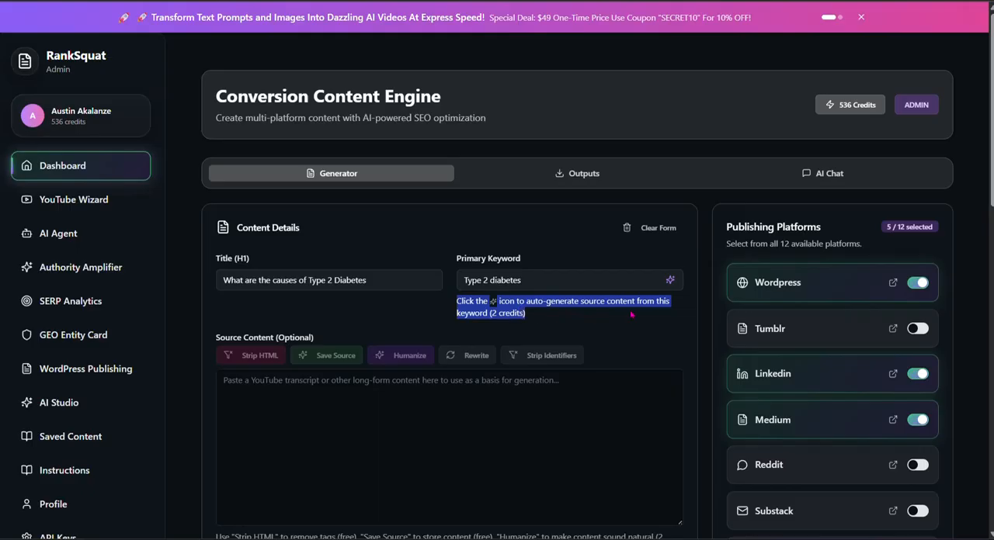
pyautogui.moveTo(640, 314)
pyautogui.mouseDown()
pyautogui.moveTo(655, 311)
pyautogui.moveTo(652, 319)
pyautogui.mouseUp()
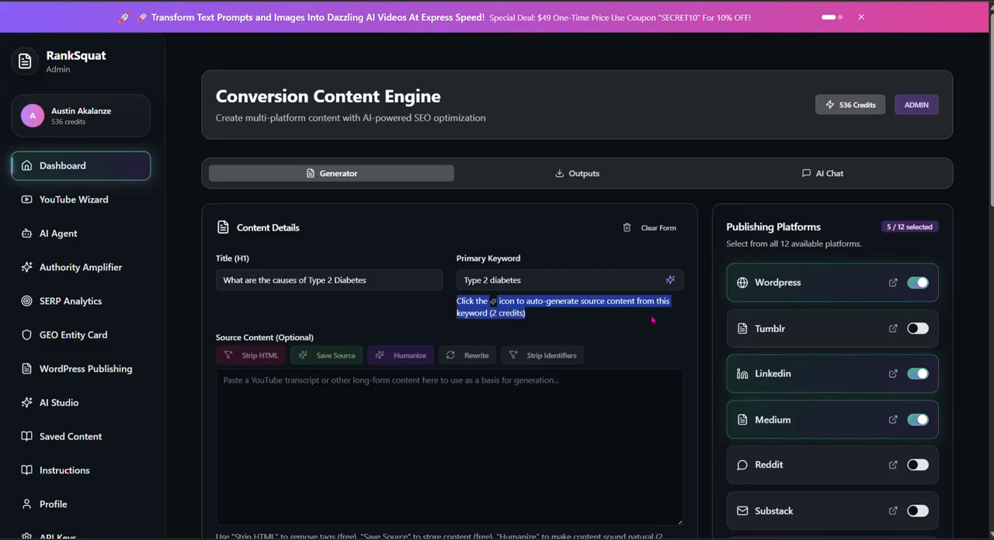
pyautogui.click(670, 281)
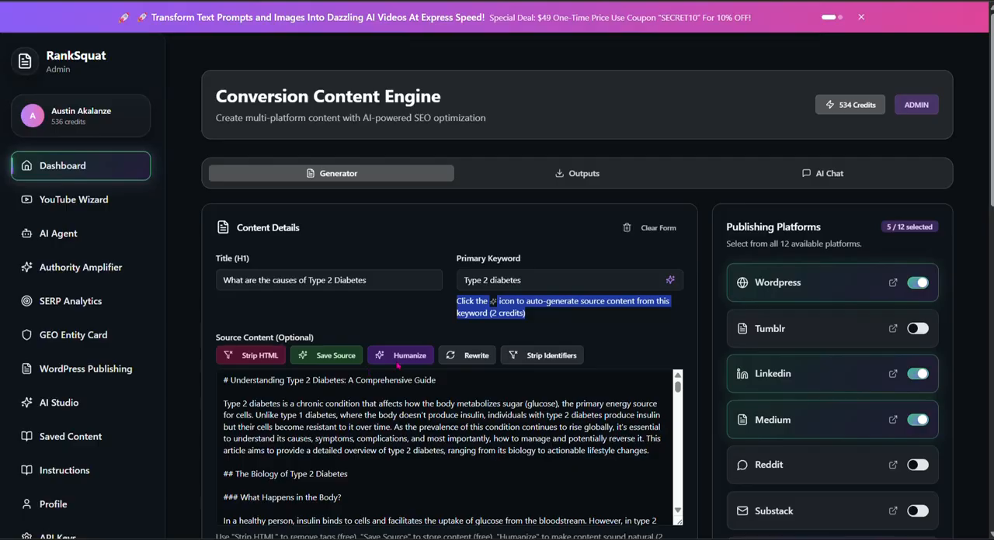
# Step: Examine the Humanize, Rewrite and Strip Identifiers options and look through the generated source content
pyautogui.click(395, 361)
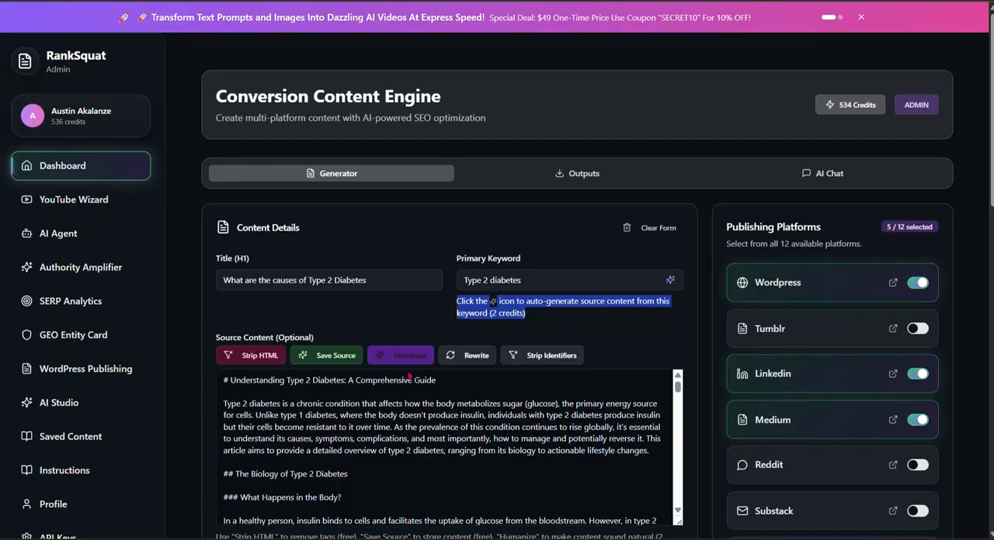
pyautogui.click(479, 361)
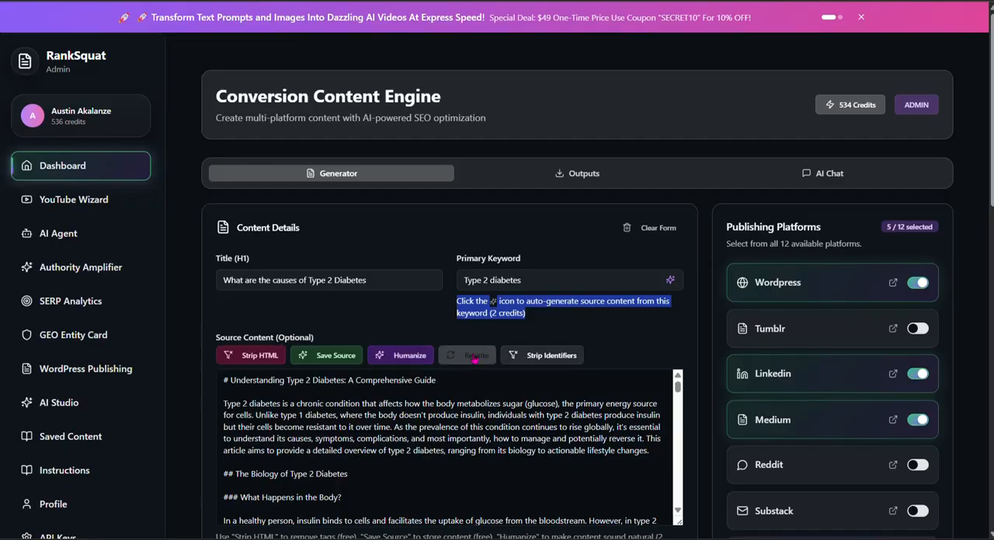
pyautogui.click(527, 361)
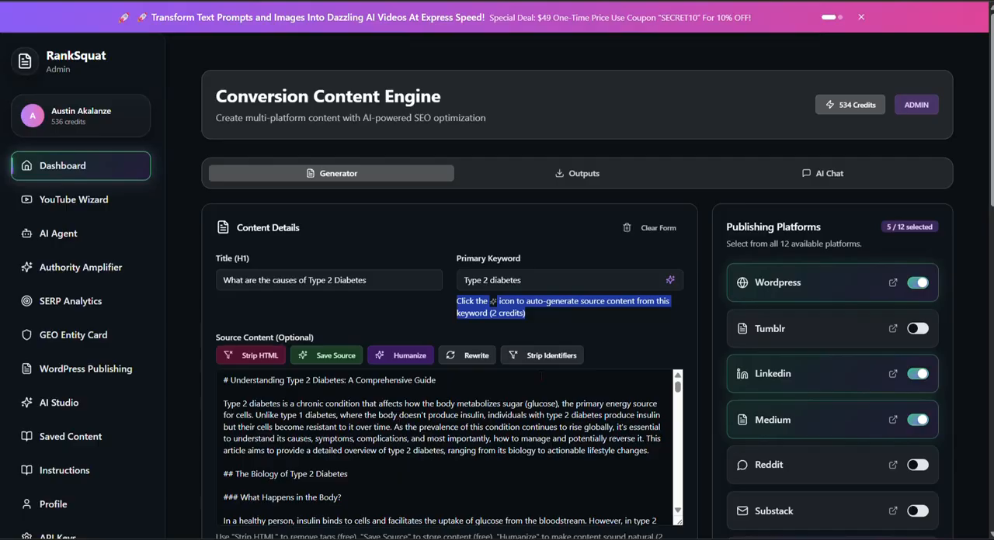
pyautogui.click(545, 361)
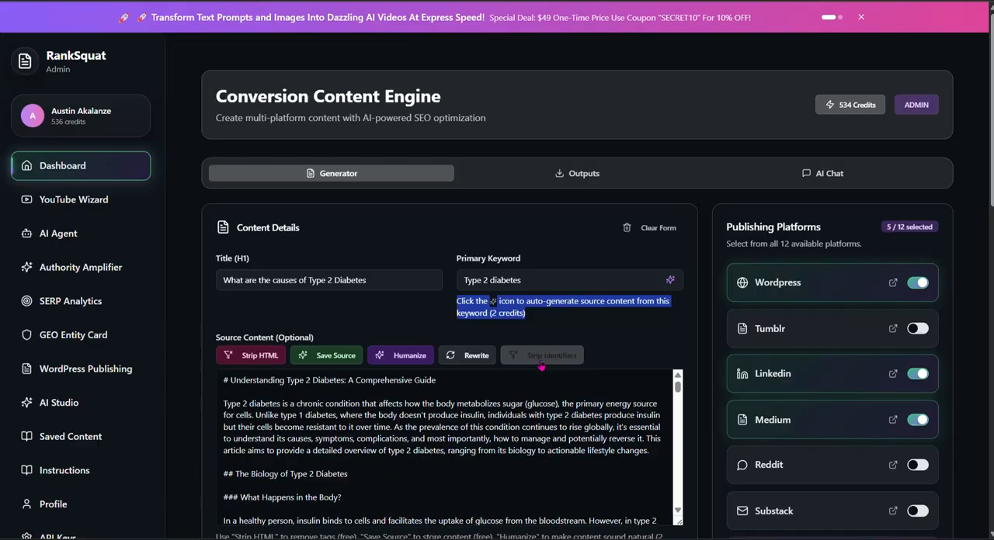
pyautogui.click(564, 361)
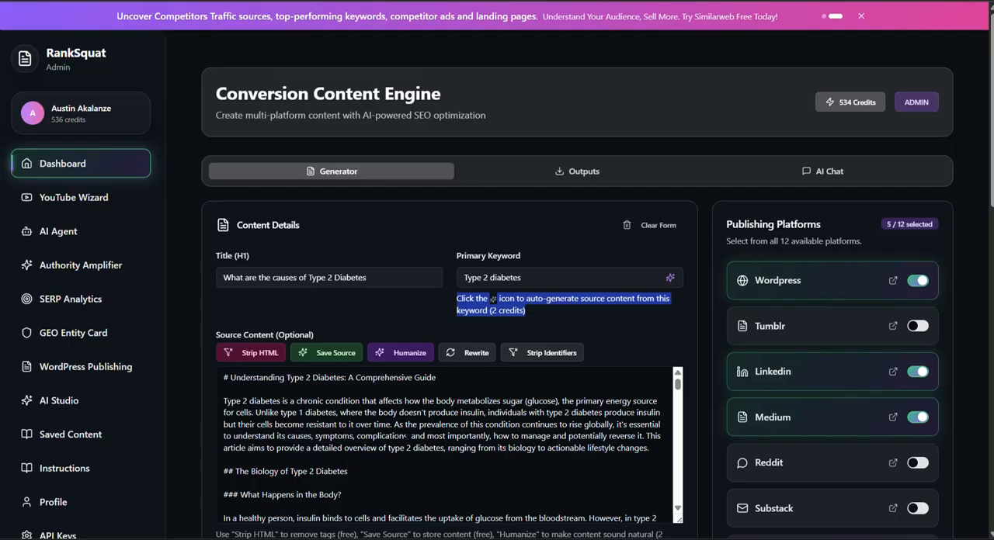
pyautogui.scroll(-10, 404, 436)
pyautogui.scroll(10, 425, 448)
pyautogui.scroll(-8, 449, 442)
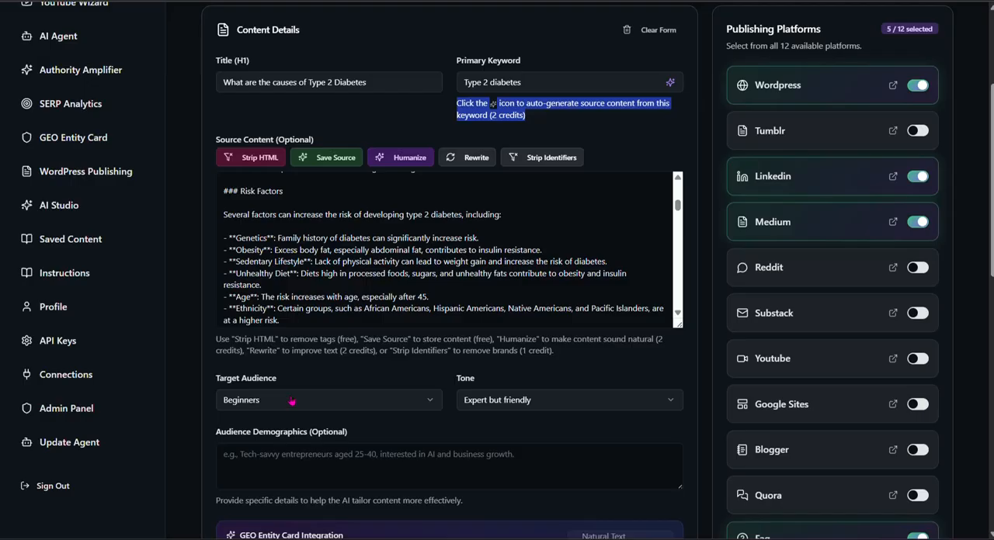
# Step: Look through the target audience choices and select Beginners
pyautogui.click(425, 403)
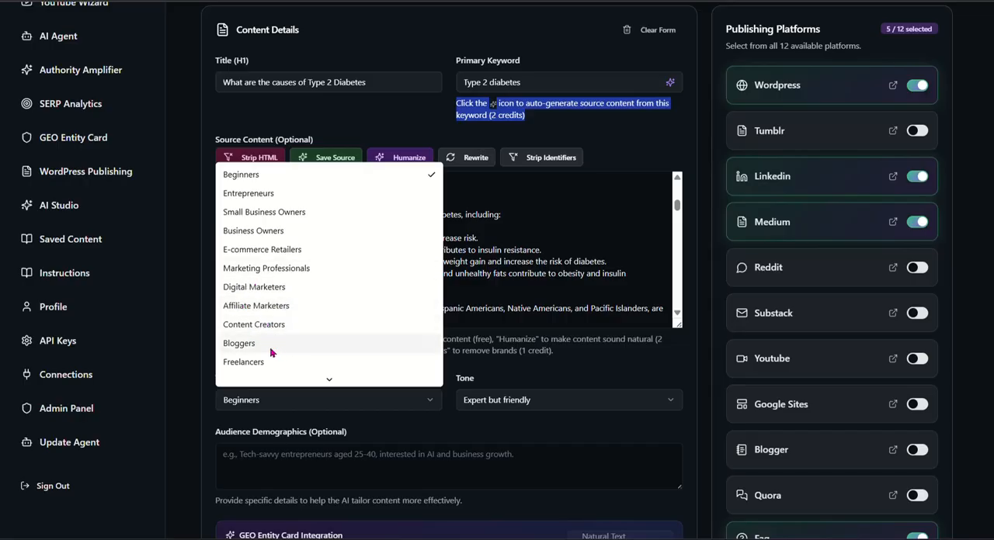
pyautogui.scroll(-2, 274, 349)
pyautogui.scroll(-4, 275, 338)
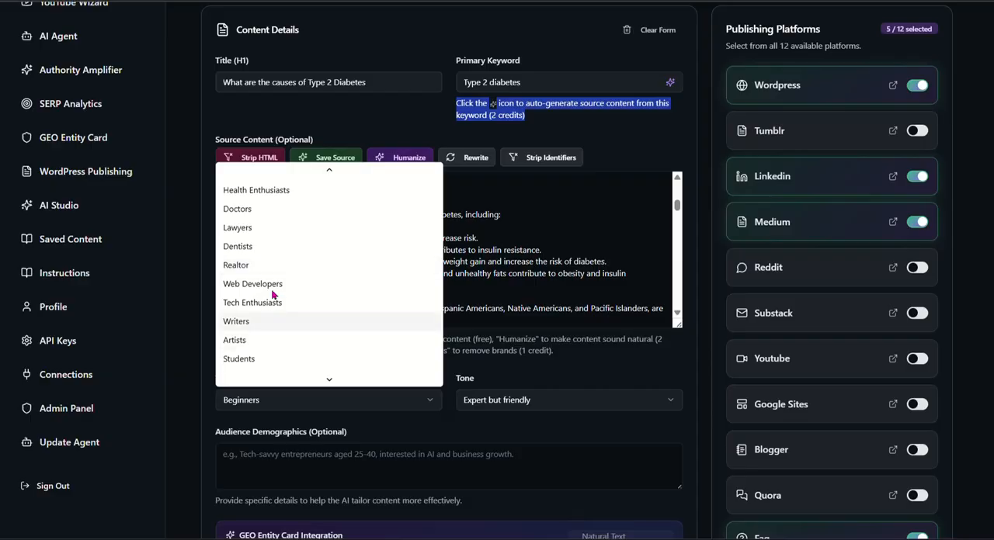
pyautogui.scroll(-3, 279, 275)
pyautogui.scroll(-1, 277, 302)
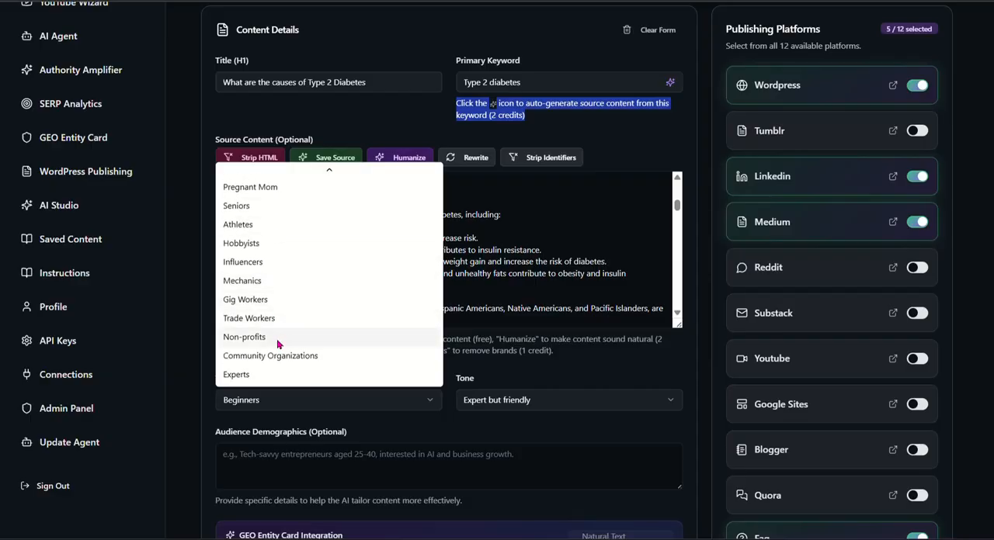
pyautogui.scroll(10, 275, 335)
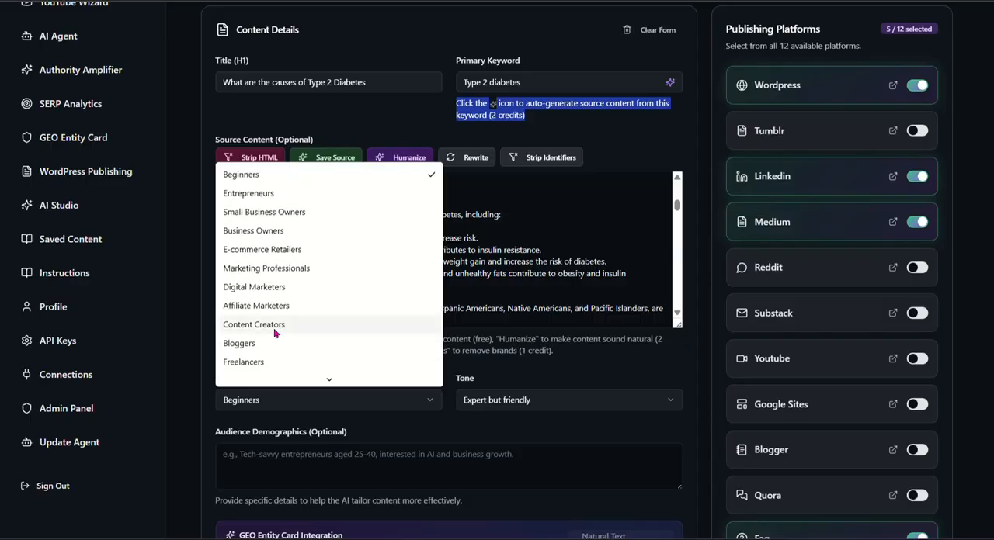
pyautogui.click(428, 177)
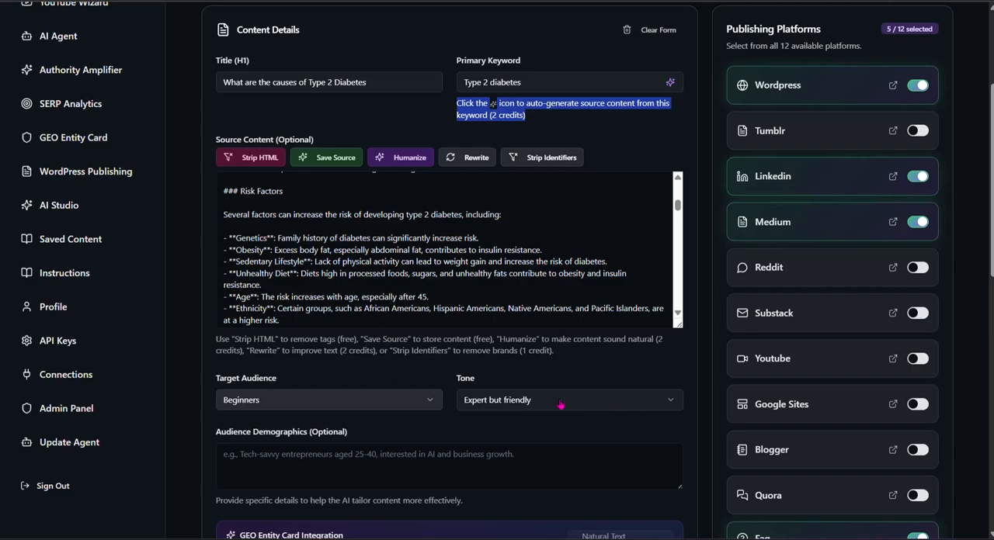
# Step: Look through the tone choices and select Expert but friendly
pyautogui.click(613, 407)
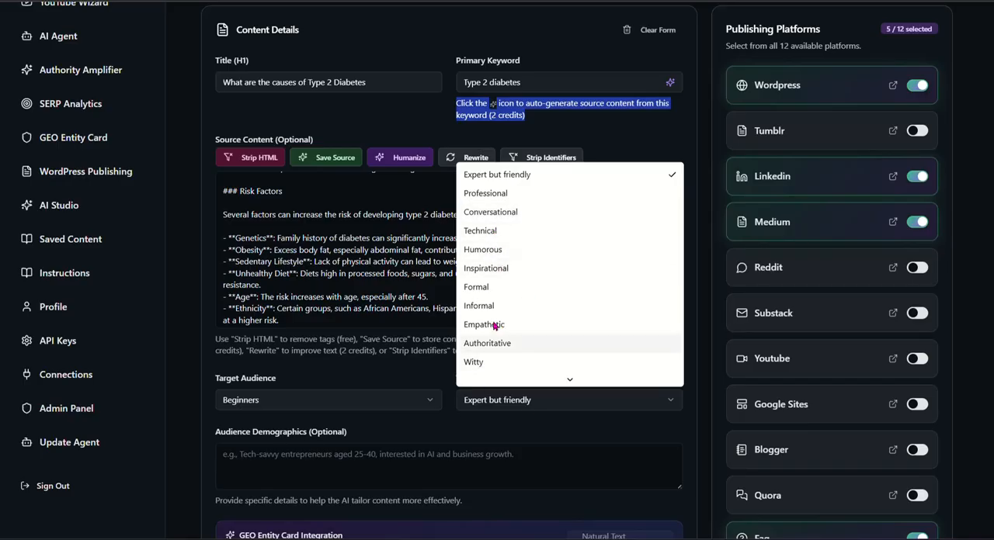
pyautogui.scroll(-3, 497, 326)
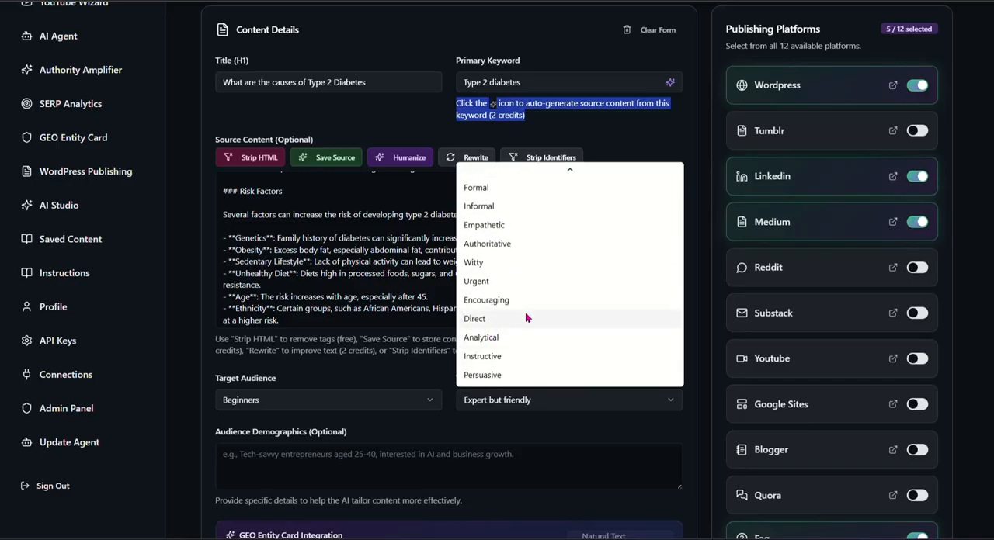
pyautogui.scroll(3, 526, 316)
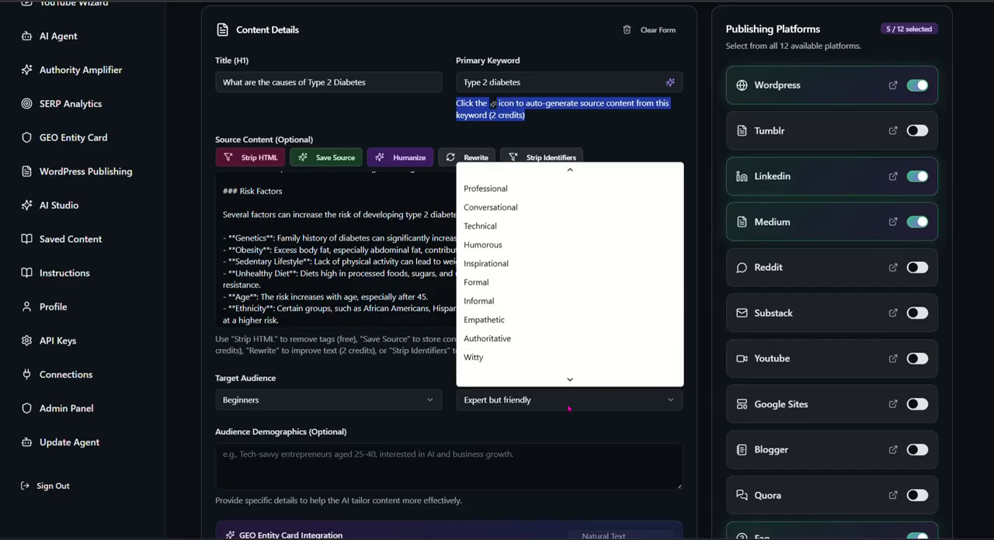
pyautogui.click(576, 432)
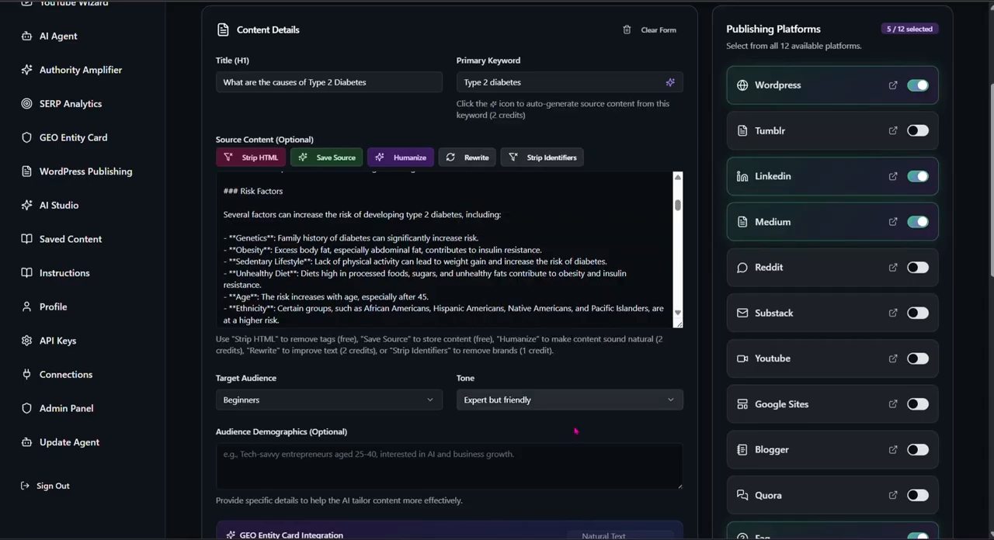
pyautogui.click(668, 405)
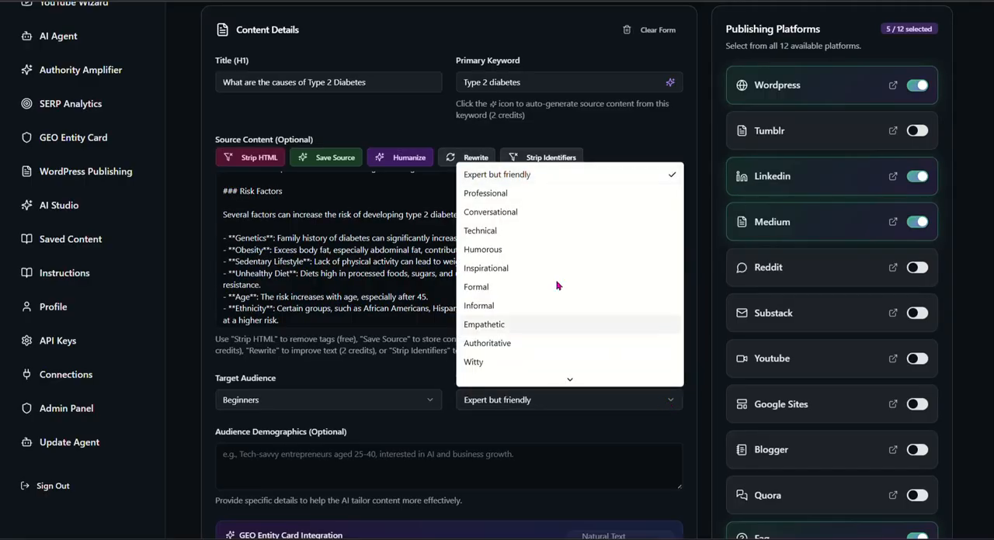
pyautogui.click(502, 176)
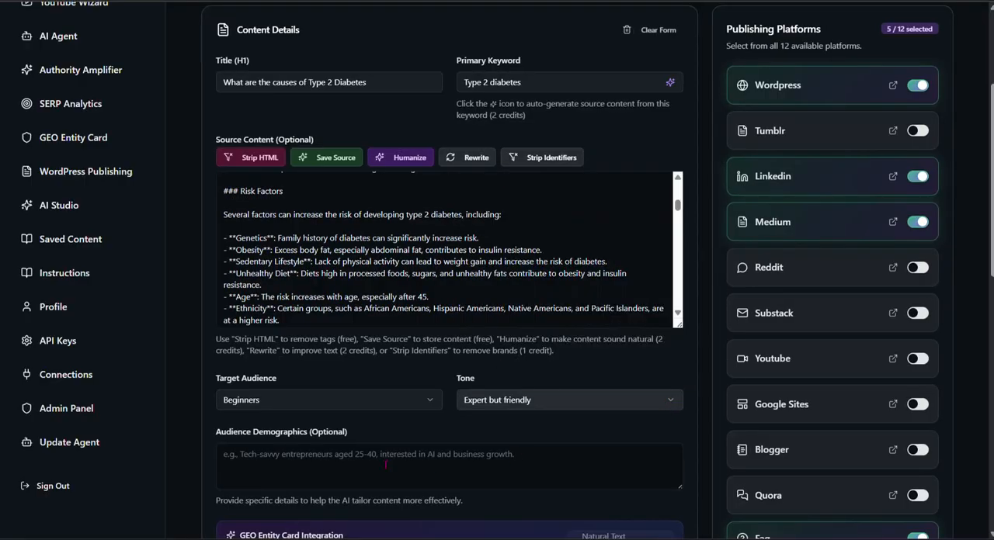
# Step: Check the remaining form settings and read through the generated Type 2 diabetes source article
pyautogui.scroll(-1, 410, 416)
pyautogui.scroll(-3, 410, 416)
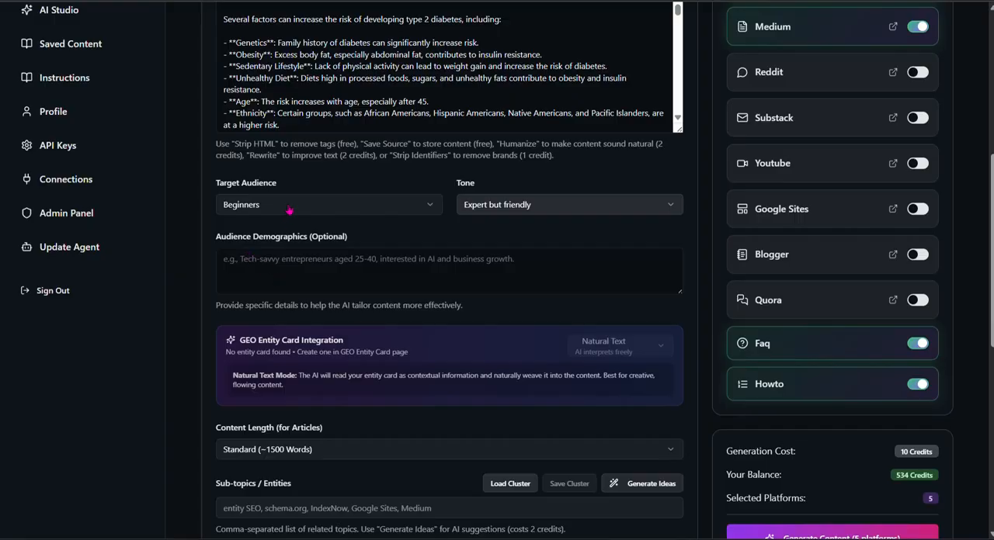
pyautogui.scroll(5, 336, 126)
pyautogui.scroll(3, 336, 126)
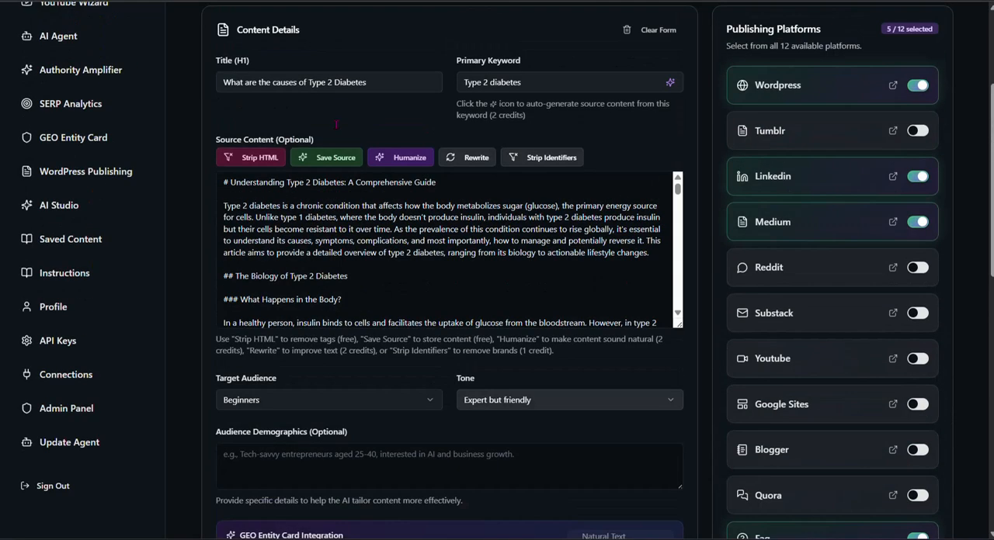
pyautogui.scroll(-5, 319, 262)
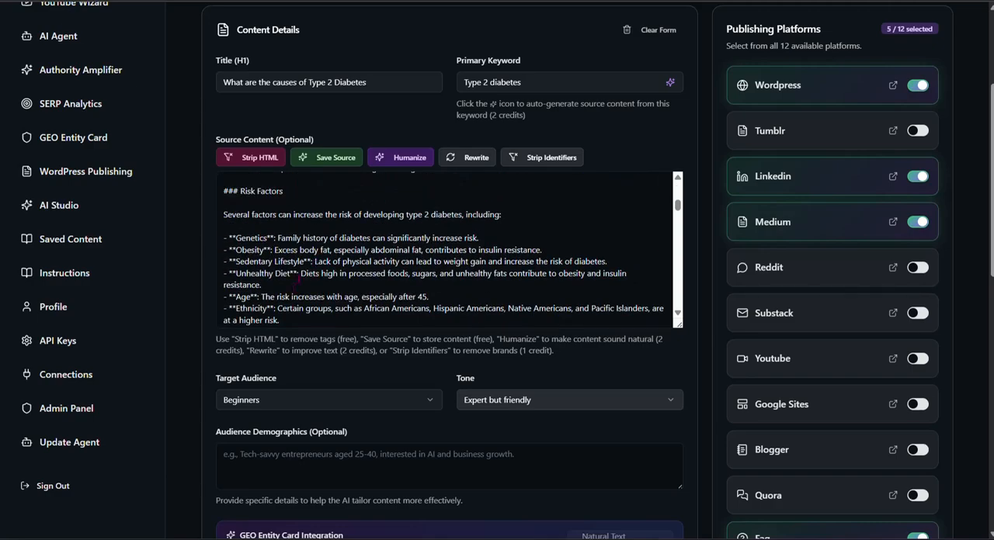
pyautogui.scroll(-5, 267, 296)
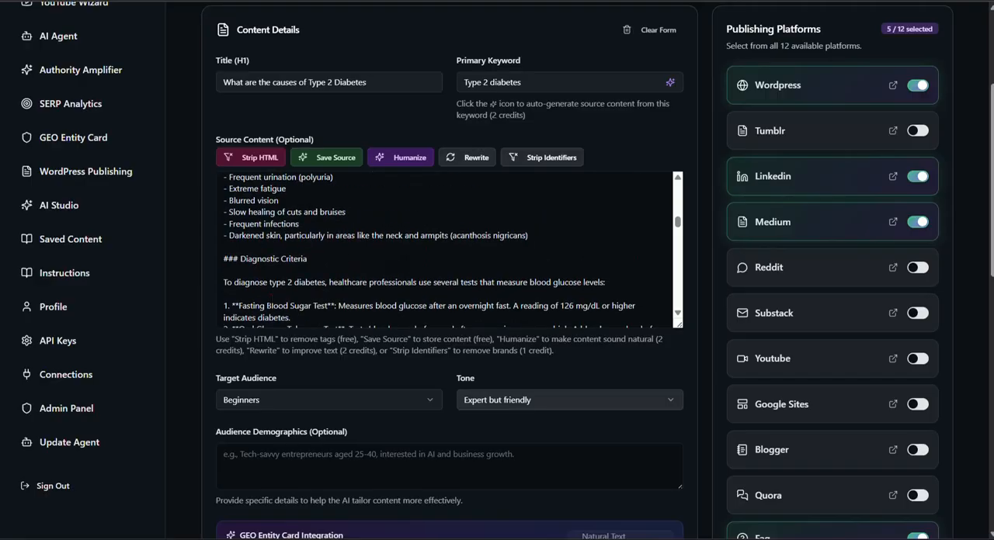
# Step: Look through the article content length choices, leaving Standard (~1500 Words) selected
pyautogui.scroll(-5, 306, 361)
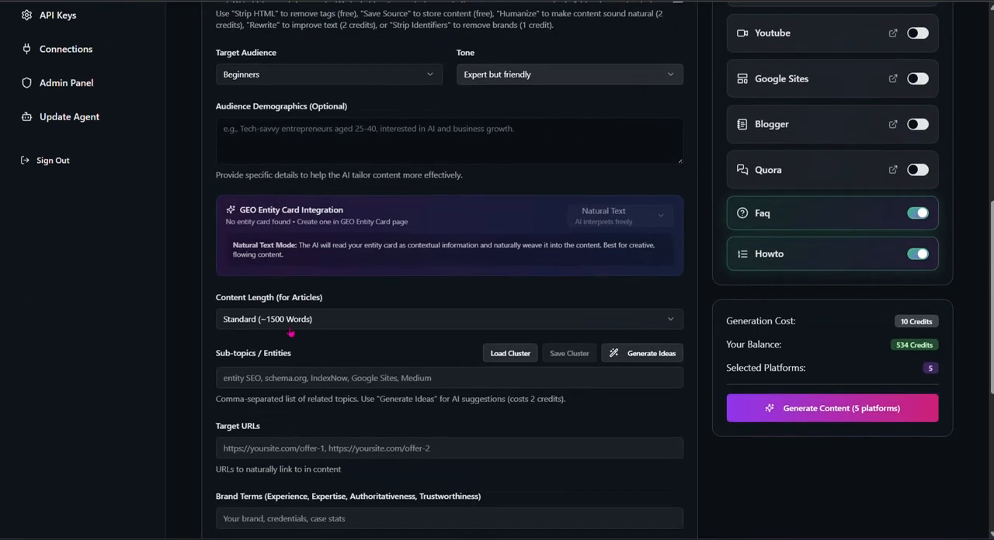
pyautogui.scroll(3, 307, 212)
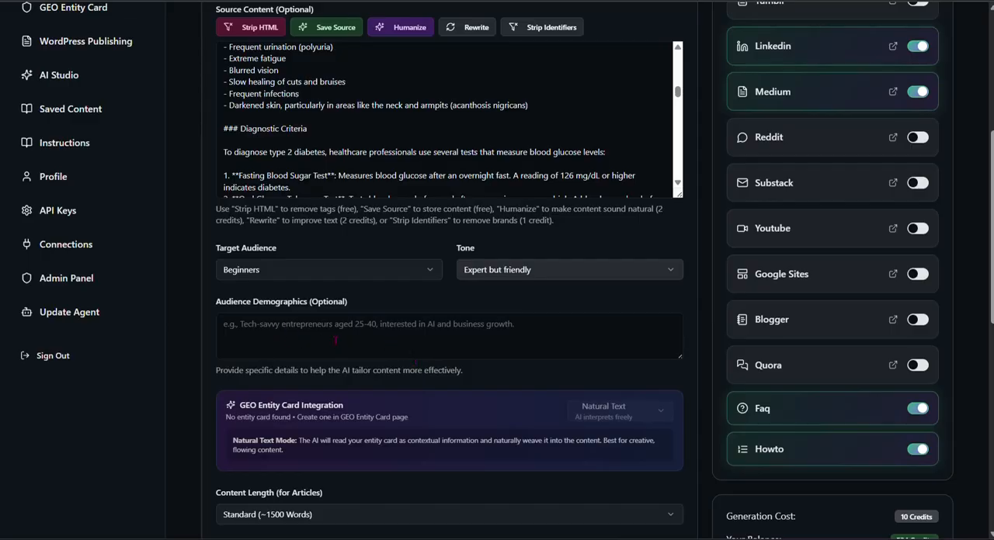
pyautogui.scroll(-3, 307, 336)
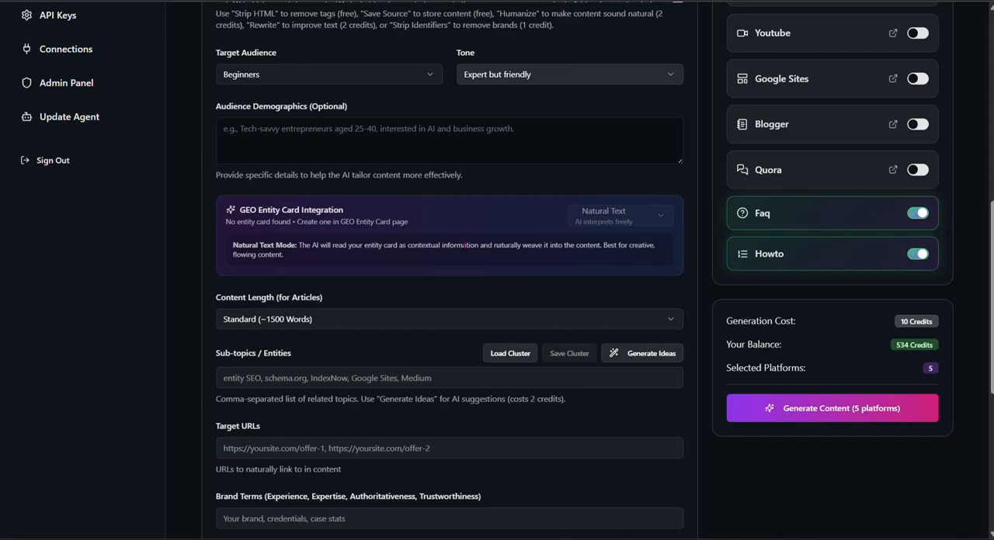
pyautogui.click(346, 321)
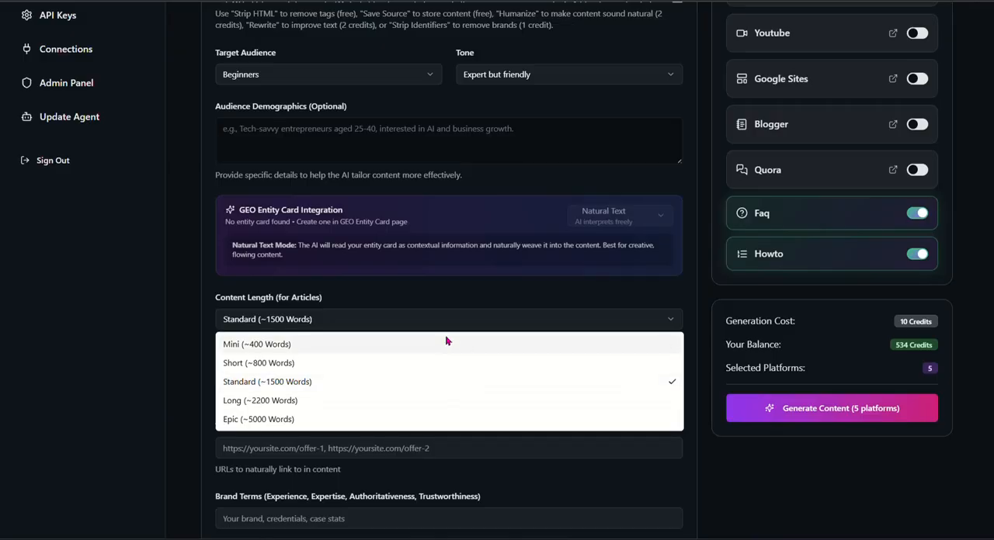
pyautogui.click(438, 298)
pyautogui.scroll(-3, 385, 396)
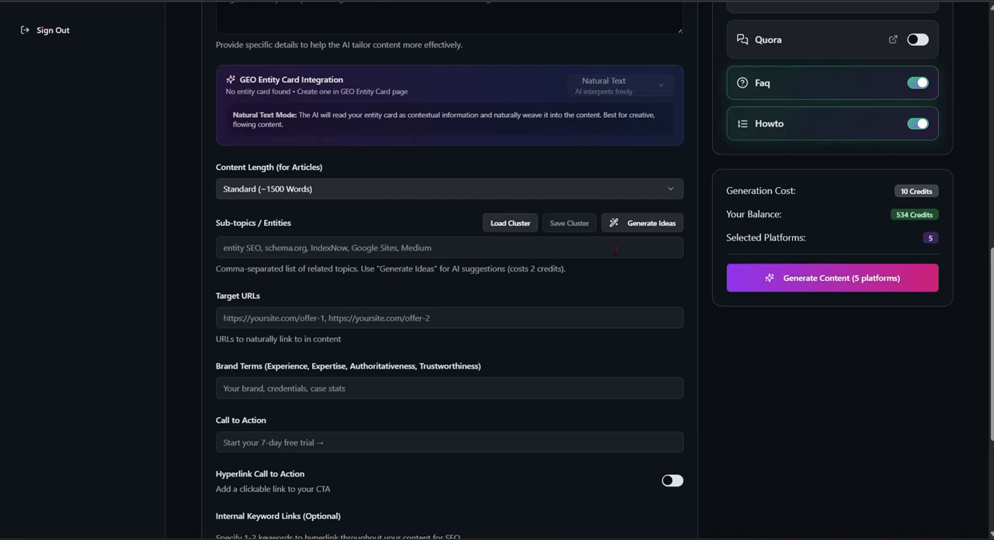
# Step: Generate AI sub-topic and entity ideas for the Type 2 diabetes keyword
pyautogui.scroll(3, 494, 169)
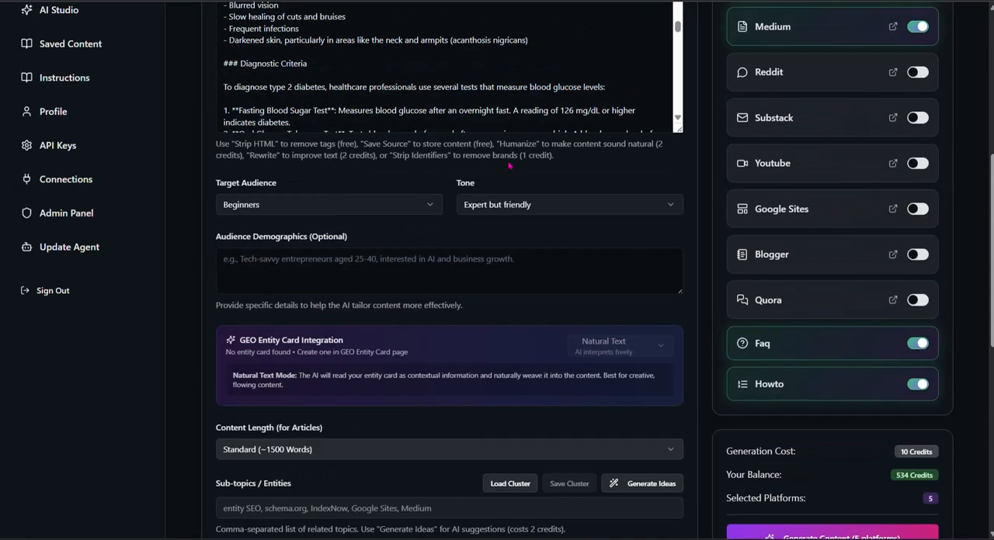
pyautogui.scroll(5, 518, 194)
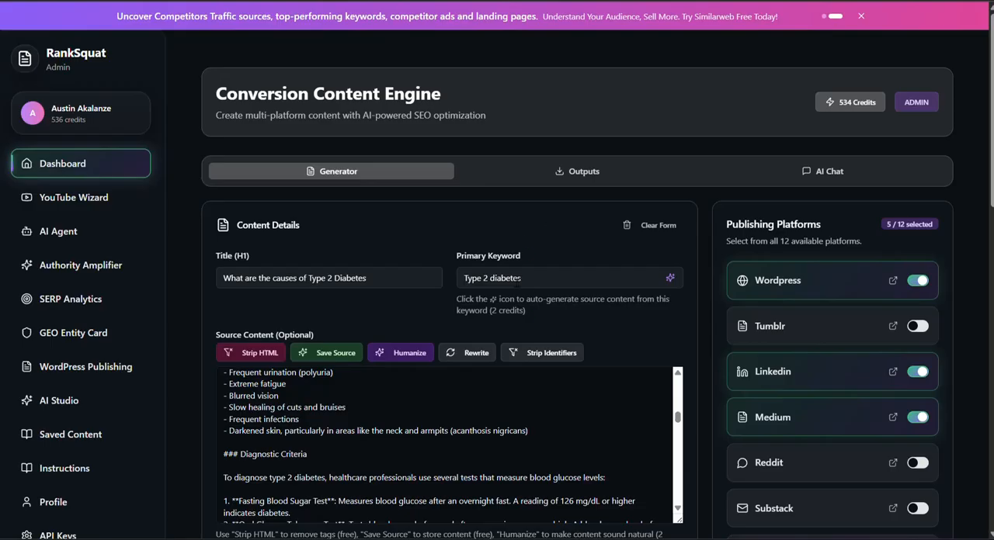
pyautogui.scroll(-10, 553, 391)
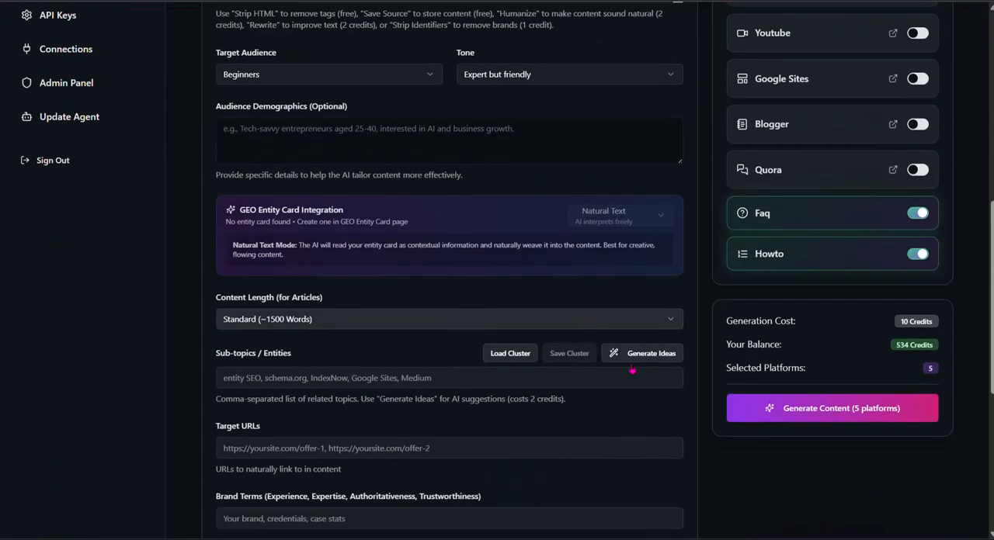
pyautogui.click(649, 356)
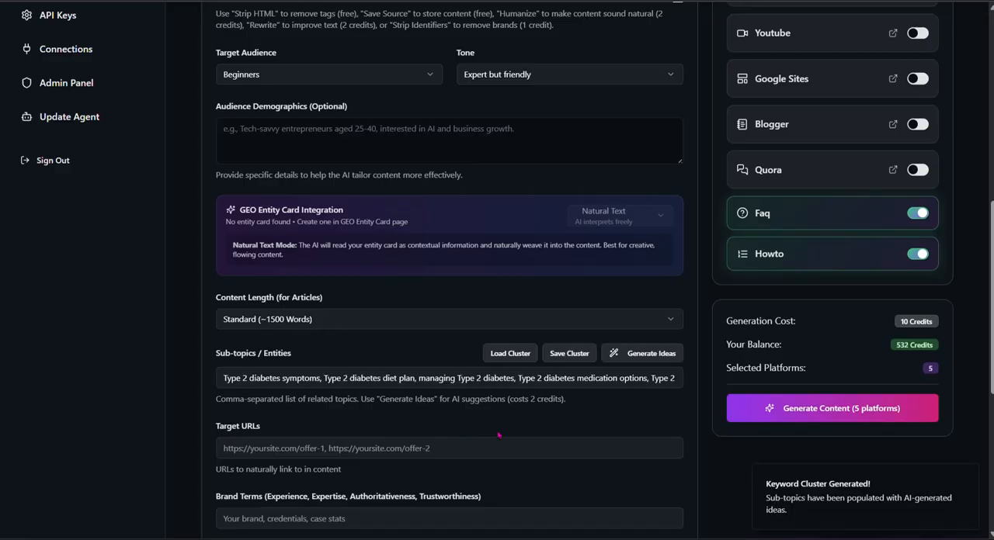
# Step: Examine the cluster options and read along the generated sub-topics as far as "Type 2 diabetes exercise recommendations"
pyautogui.click(574, 357)
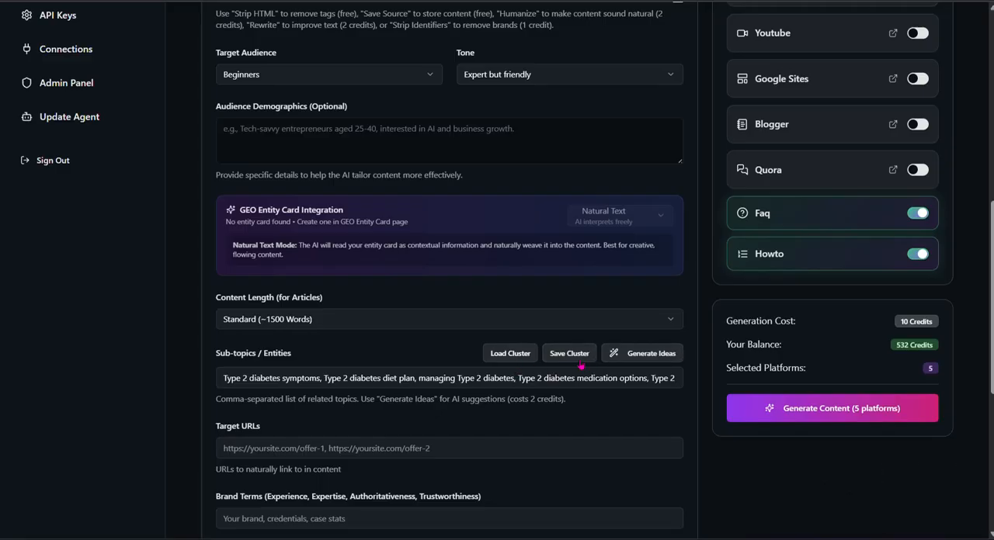
pyautogui.click(509, 355)
pyautogui.click(400, 379)
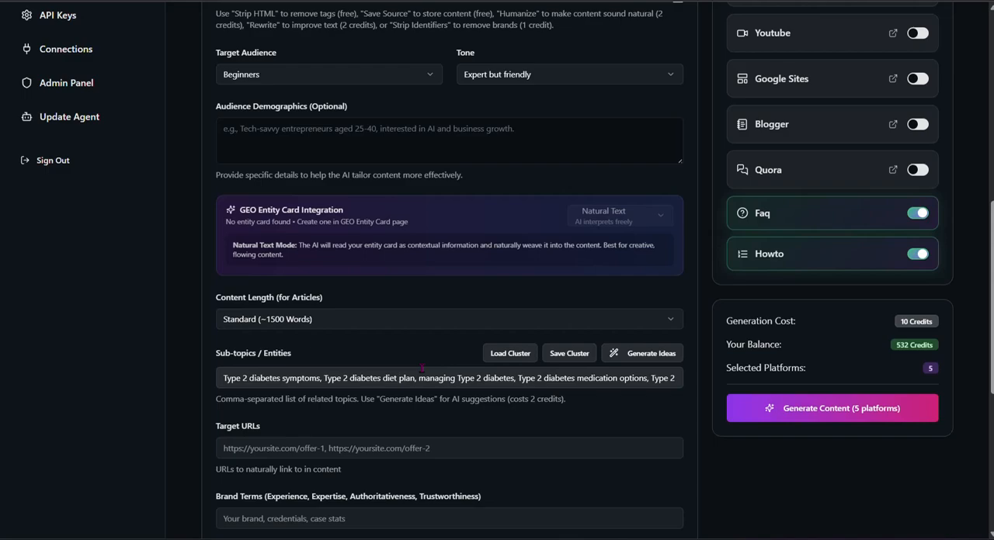
pyautogui.press('Left')
pyautogui.press('Left')
pyautogui.press('Left')
pyautogui.press('Left')
pyautogui.press('Left')
pyautogui.press('Left')
pyautogui.press('Left')
pyautogui.press('Left')
pyautogui.press('Left')
pyautogui.press('Left')
pyautogui.press('Left')
pyautogui.press('Left')
pyautogui.press('Left')
pyautogui.press('Left')
pyautogui.press('Left')
pyautogui.press('Left')
pyautogui.press('Left')
pyautogui.press('Left')
pyautogui.press('Left')
pyautogui.press('Left')
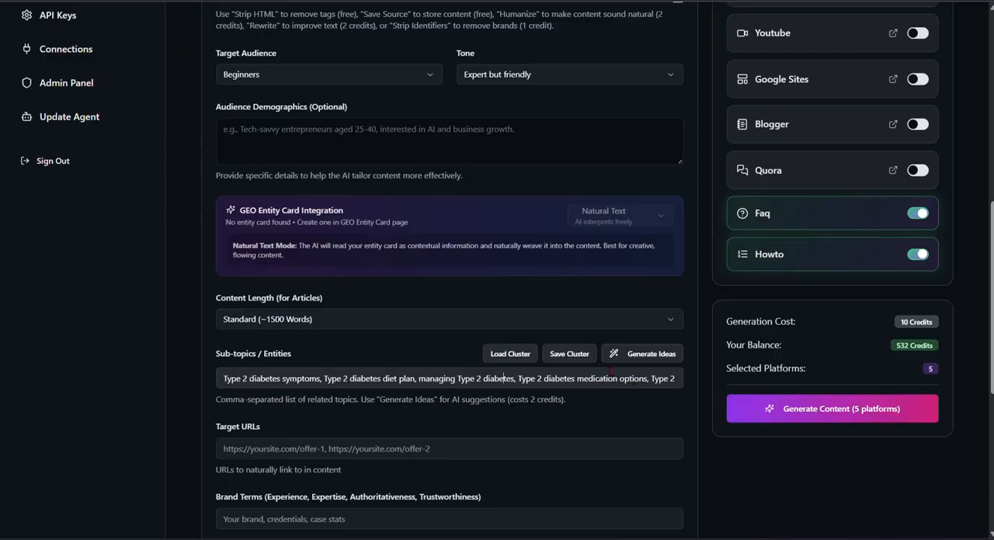
pyautogui.press('Right')
pyautogui.press('Right')
pyautogui.press('Right')
pyautogui.press('Right')
pyautogui.press('Right')
pyautogui.press('Right')
pyautogui.press('Right')
pyautogui.press('Right')
pyautogui.press('Right')
pyautogui.press('Right')
pyautogui.press('Right')
pyautogui.press('Right')
pyautogui.press('Right')
pyautogui.press('Right')
pyautogui.press('Right')
pyautogui.press('Right')
pyautogui.press('Right')
pyautogui.press('Right')
pyautogui.press('Right')
pyautogui.press('Right')
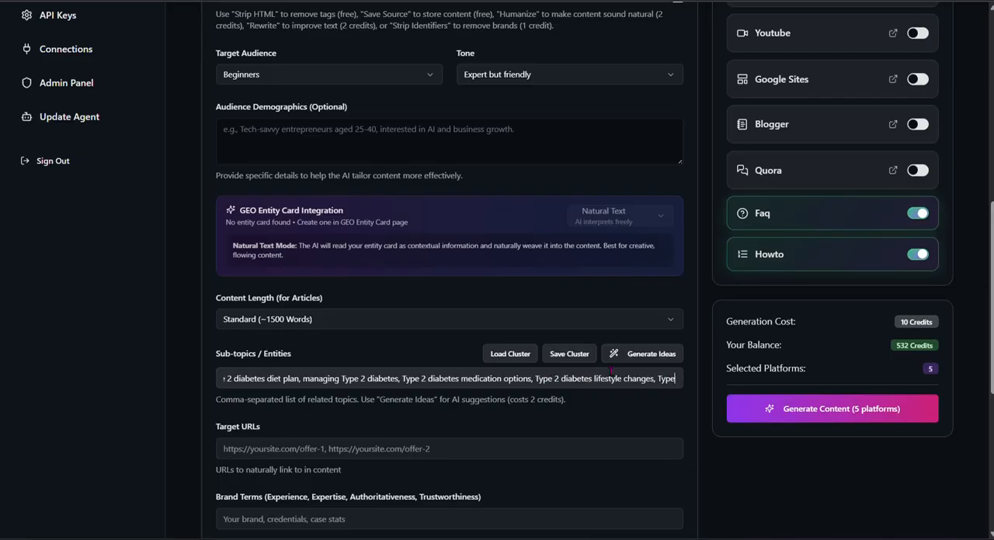
pyautogui.press('Right')
pyautogui.press('Right')
pyautogui.press('Right')
pyautogui.press('Right')
pyautogui.press('Right')
pyautogui.press('Right')
pyautogui.press('Right')
pyautogui.press('Right')
pyautogui.press('Right')
pyautogui.press('Right')
pyautogui.press('Right')
pyautogui.press('Right')
pyautogui.press('Right')
pyautogui.press('Right')
pyautogui.press('Right')
pyautogui.press('Right')
pyautogui.press('Right')
pyautogui.press('Right')
pyautogui.press('Right')
pyautogui.press('Right')
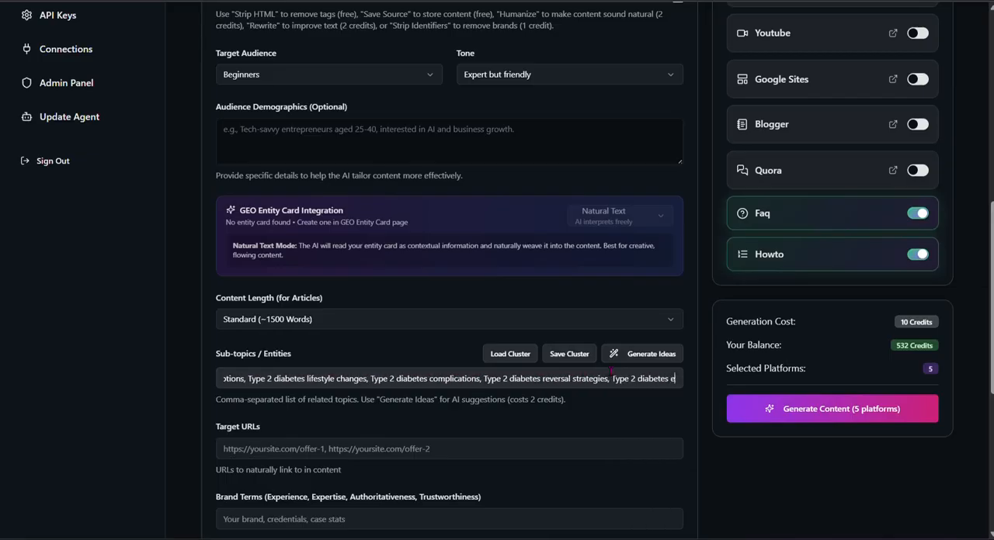
pyautogui.press('Right')
pyautogui.press('Right')
pyautogui.press('Right')
pyautogui.press('Right')
pyautogui.press('Right')
pyautogui.press('Right')
pyautogui.press('Right')
pyautogui.press('Right')
pyautogui.press('Right')
pyautogui.press('Right')
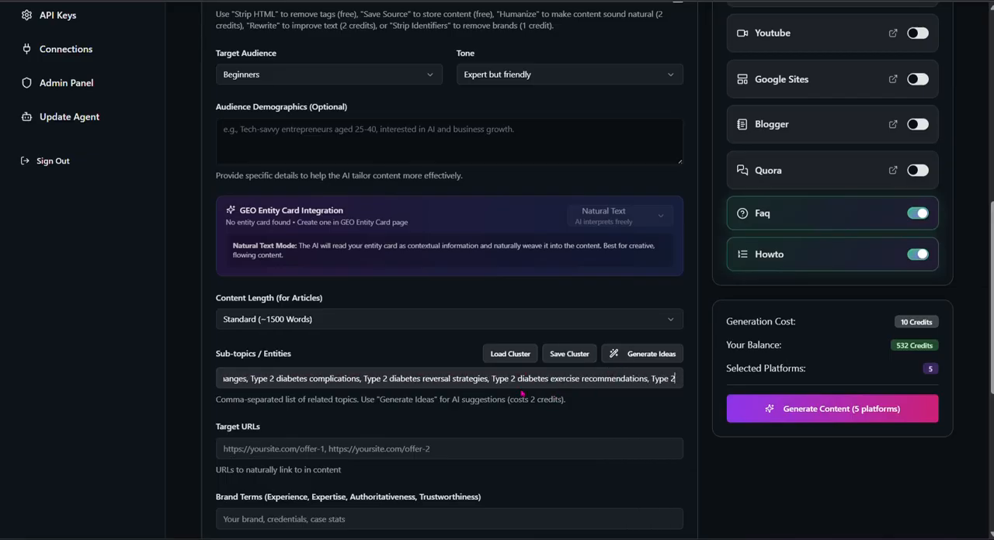
pyautogui.moveTo(491, 379); pyautogui.dragTo(648, 379)
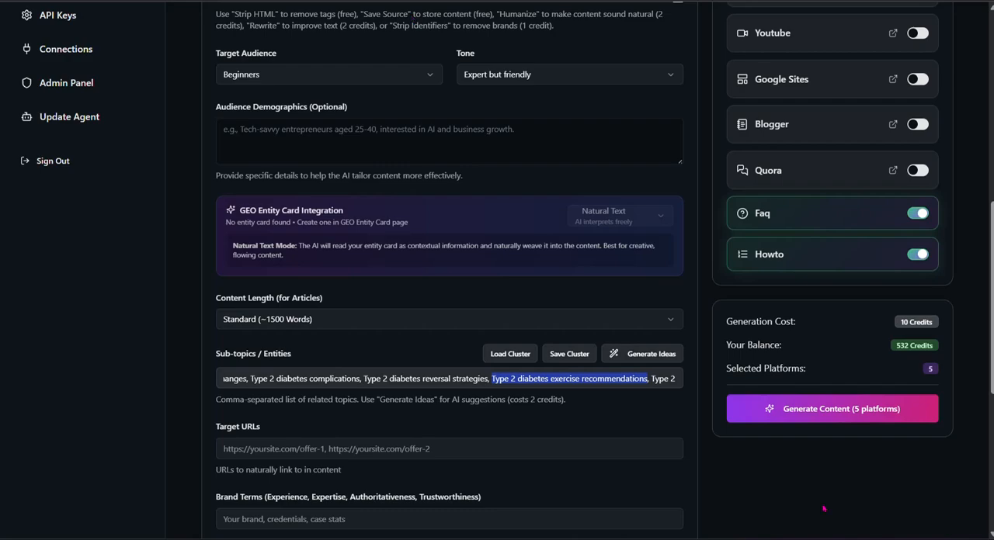
# Step: Turn on the hyperlink option for the call to action
pyautogui.scroll(-3, 500, 440)
pyautogui.scroll(1, 508, 454)
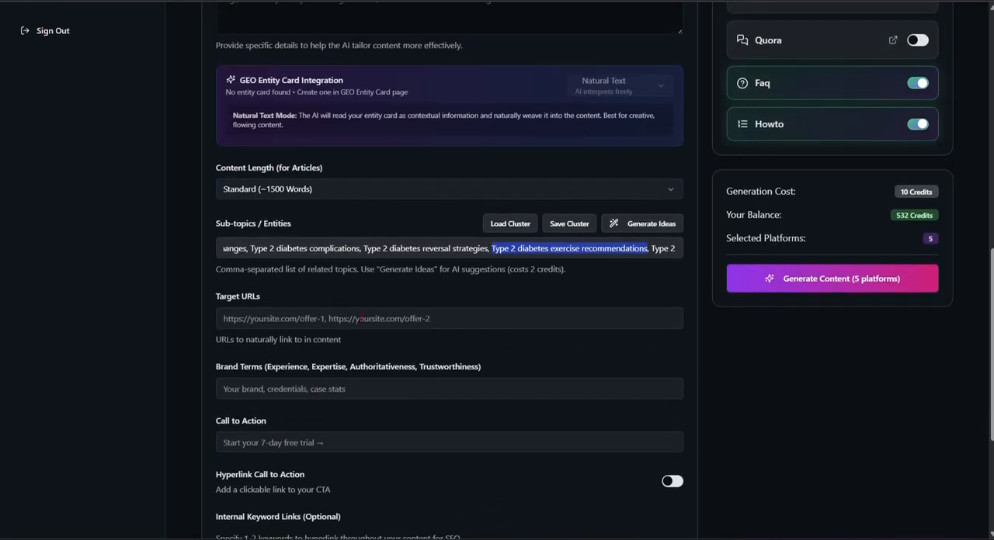
pyautogui.click(644, 225)
pyautogui.scroll(-2, 324, 380)
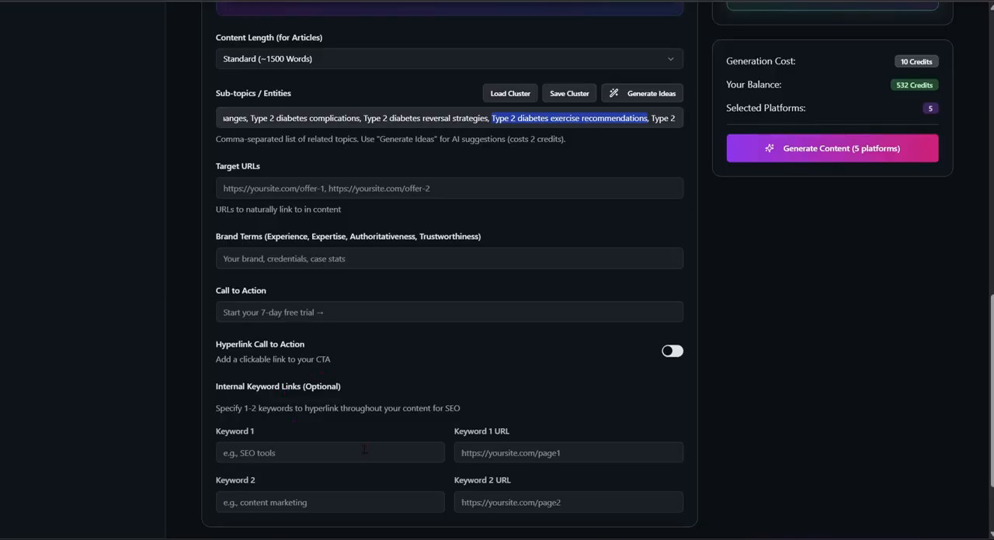
pyautogui.click(672, 352)
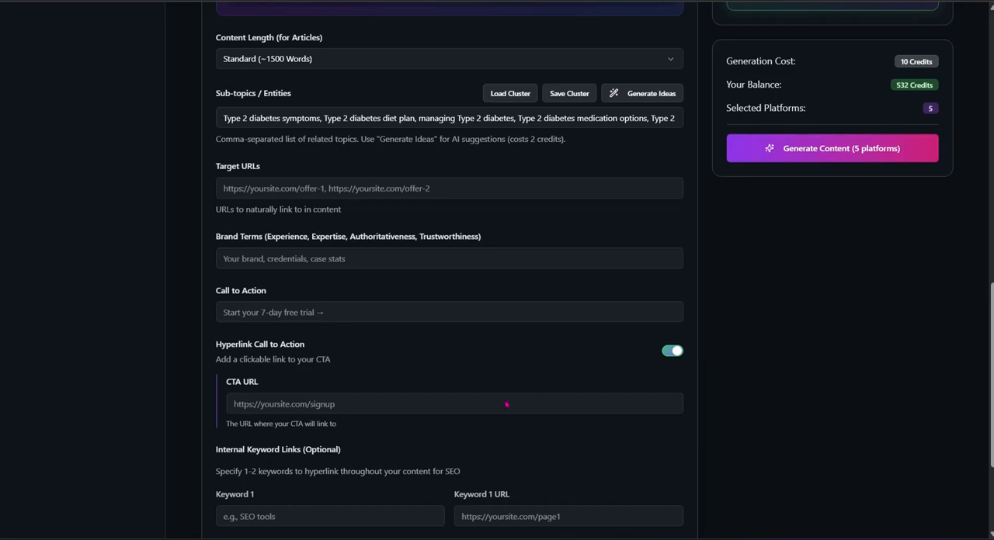
# Step: Look over the internal keyword link fields and read through the rest of the source article
pyautogui.scroll(-3, 372, 431)
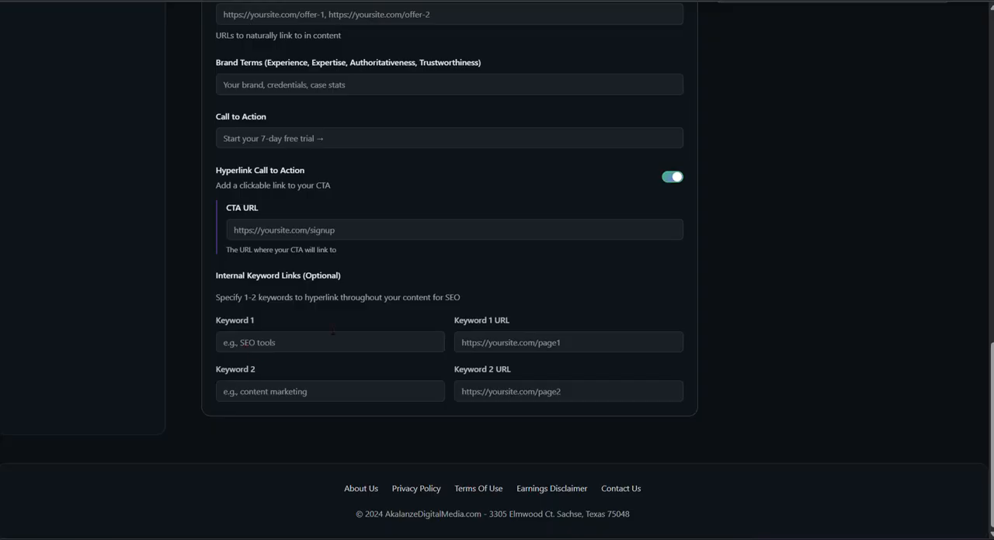
pyautogui.scroll(8, 448, 233)
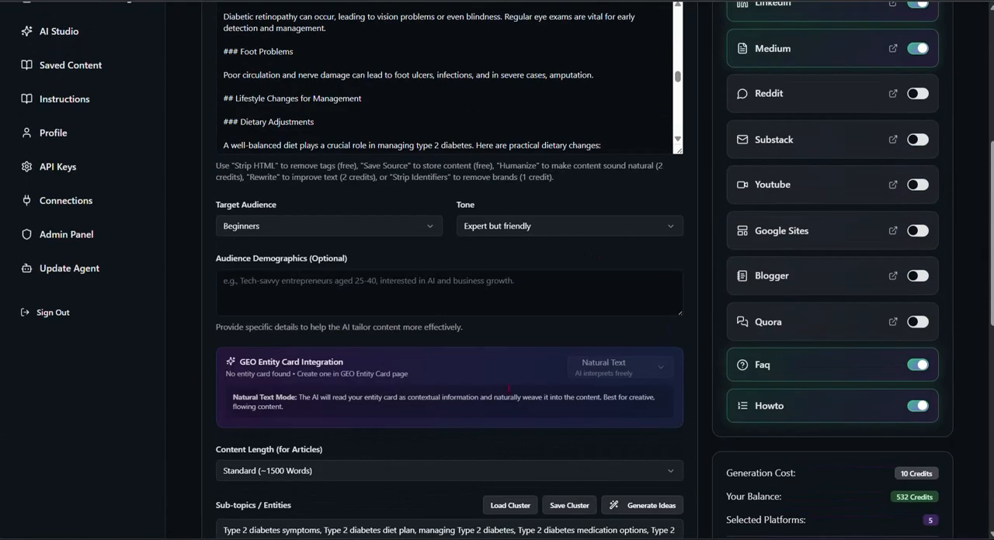
pyautogui.scroll(5, 509, 388)
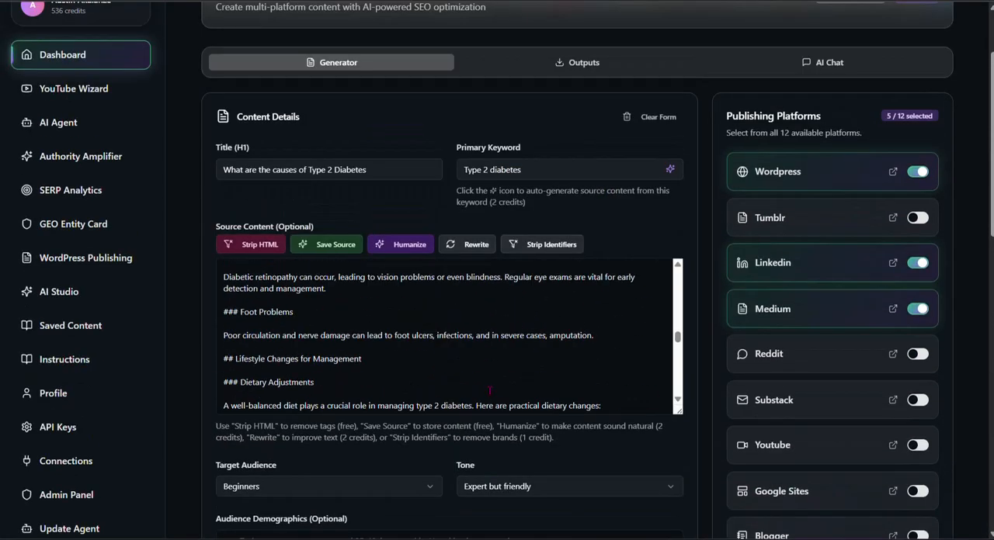
pyautogui.scroll(-5, 448, 333)
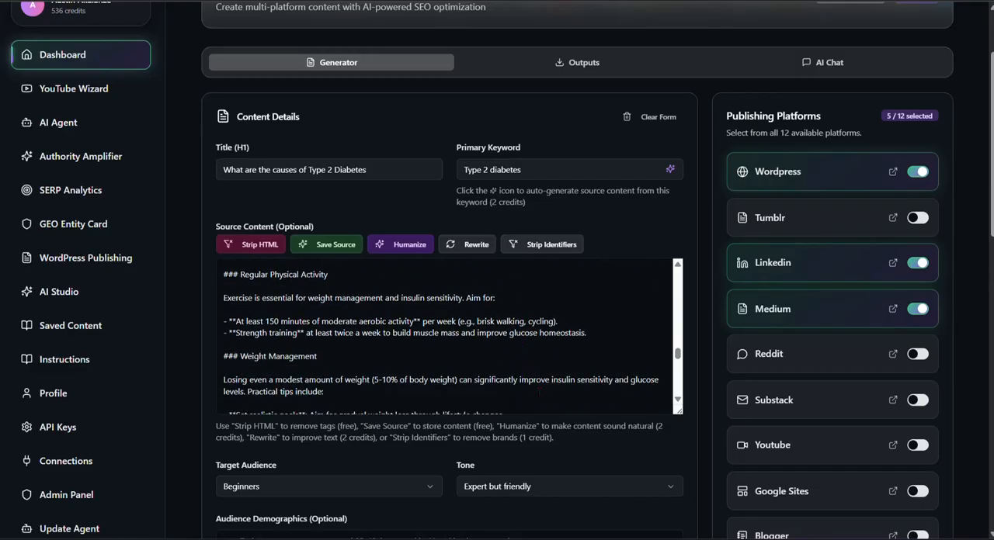
pyautogui.scroll(-3, 591, 458)
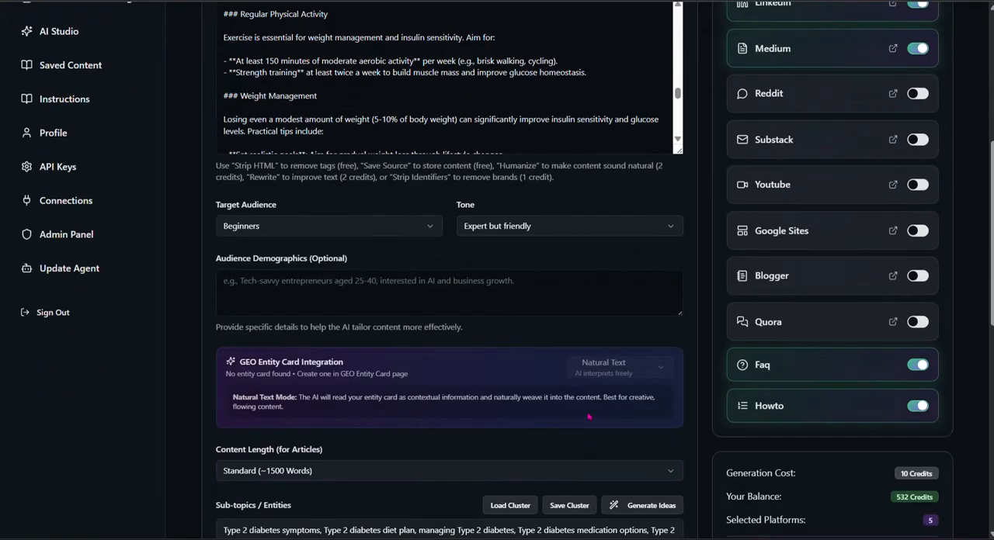
pyautogui.scroll(4, 588, 417)
pyautogui.scroll(2, 586, 409)
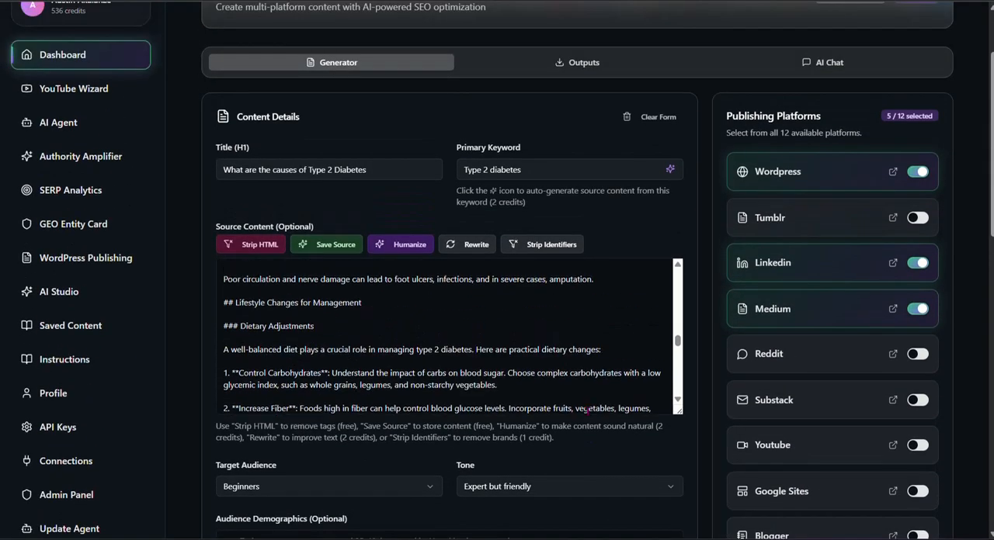
pyautogui.scroll(3, 587, 409)
pyautogui.scroll(-8, 574, 416)
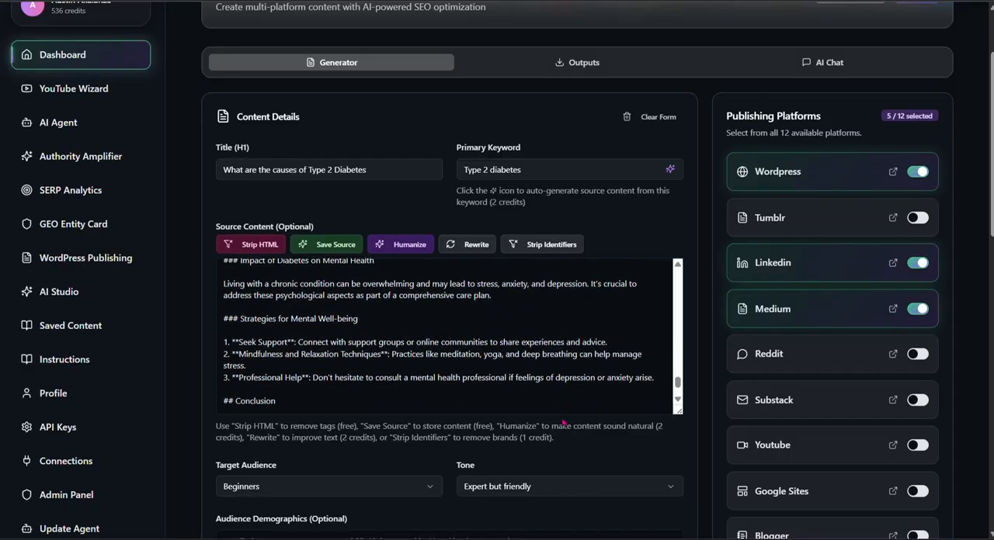
pyautogui.scroll(-10, 563, 423)
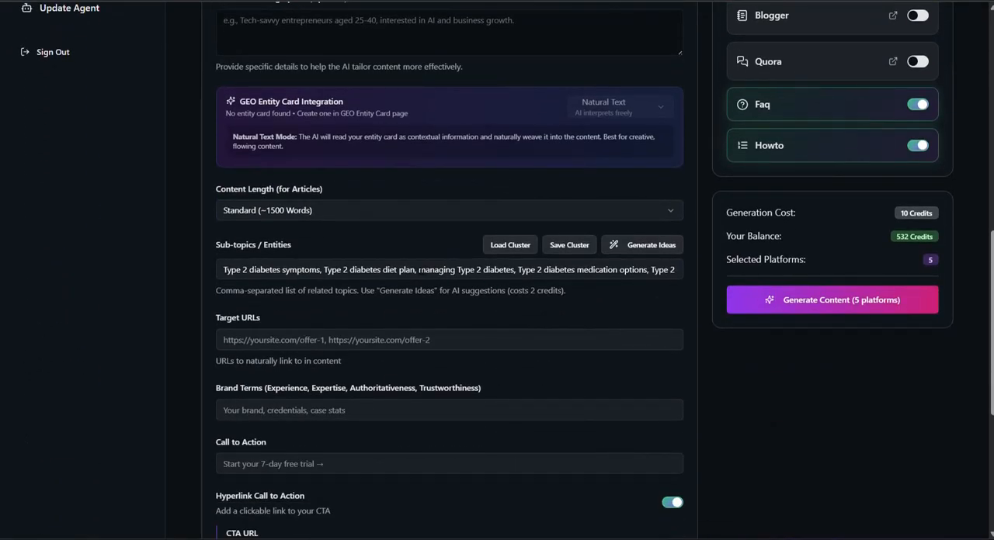
# Step: Copy the sub-topic "managing Type 2 diabetes," into the Keyword 1 field of the internal keyword links
pyautogui.moveTo(417, 270); pyautogui.dragTo(515, 270)
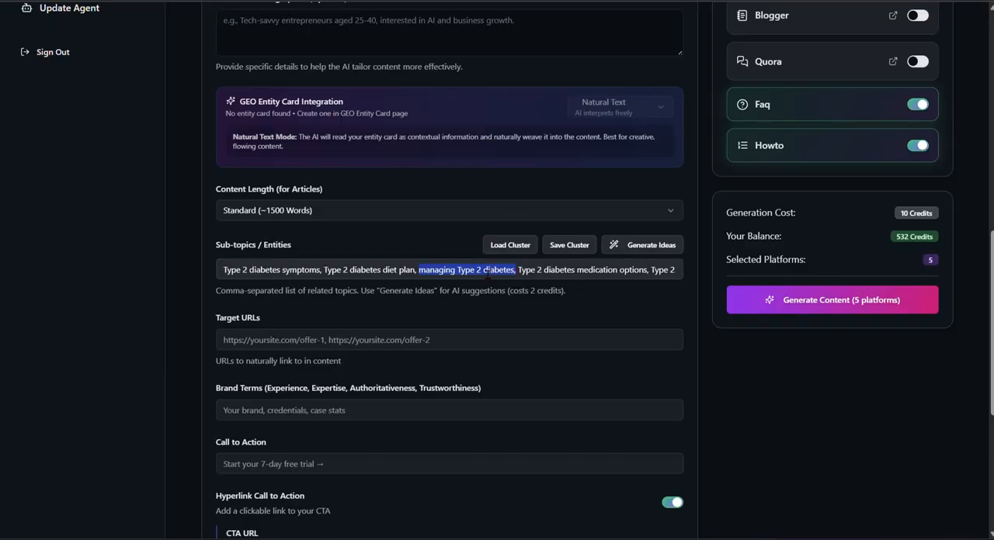
pyautogui.rightClick(487, 271)
pyautogui.click(531, 225)
pyautogui.scroll(-4, 400, 451)
pyautogui.click(269, 343)
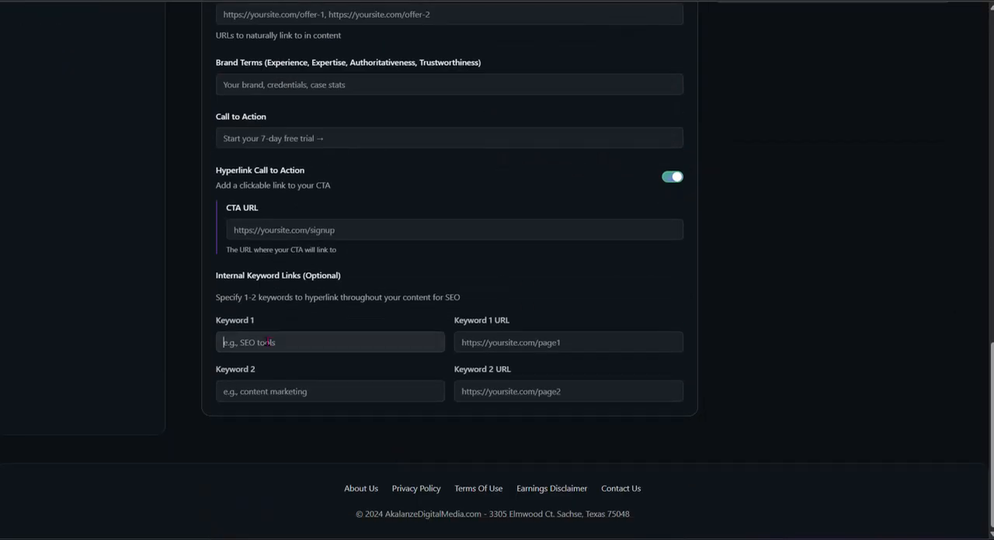
pyautogui.rightClick(268, 343)
pyautogui.click(315, 146)
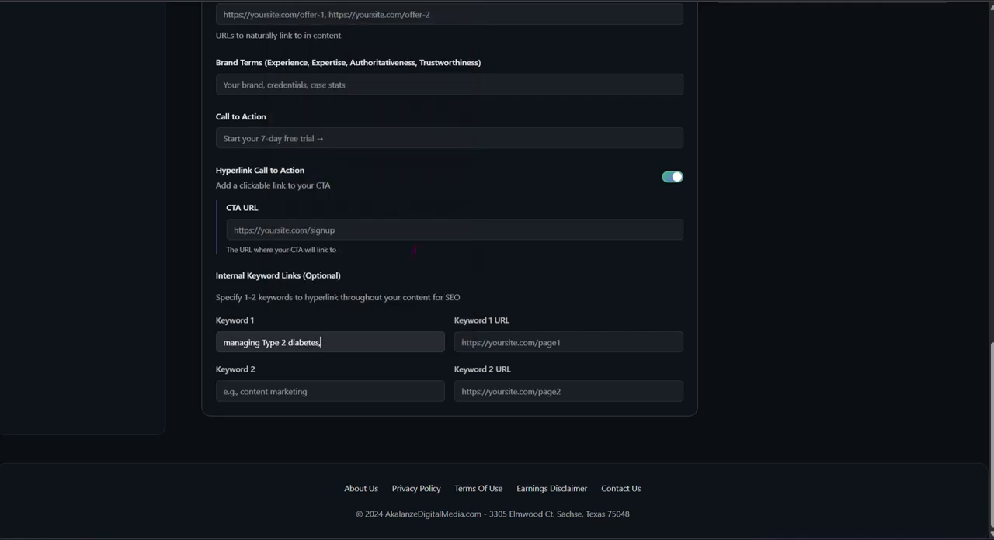
# Step: Copy the sub-topic "Type 2 diabetes diet plan" into the Keyword 2 field of the internal keyword links
pyautogui.scroll(5, 509, 274)
pyautogui.scroll(-2, 508, 273)
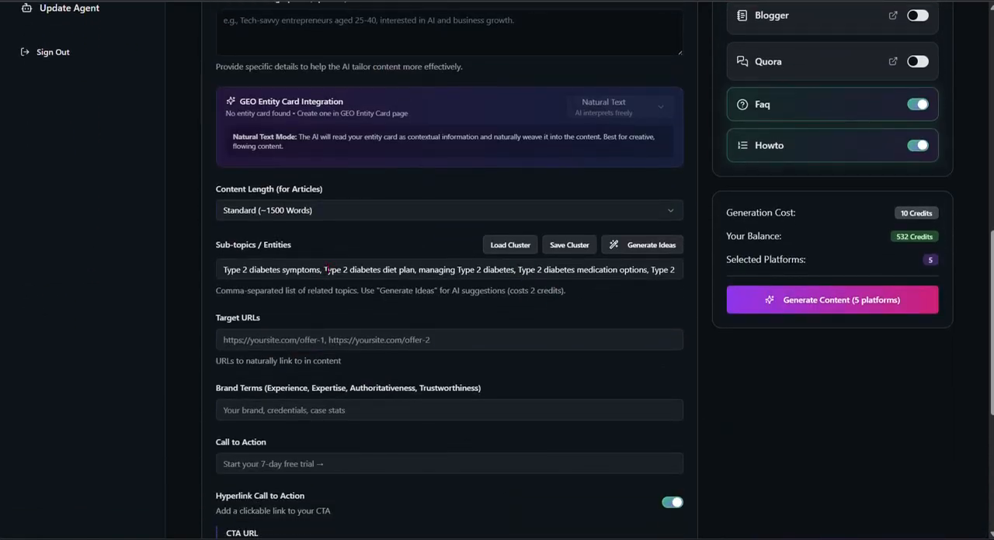
pyautogui.moveTo(322, 270); pyautogui.dragTo(416, 272)
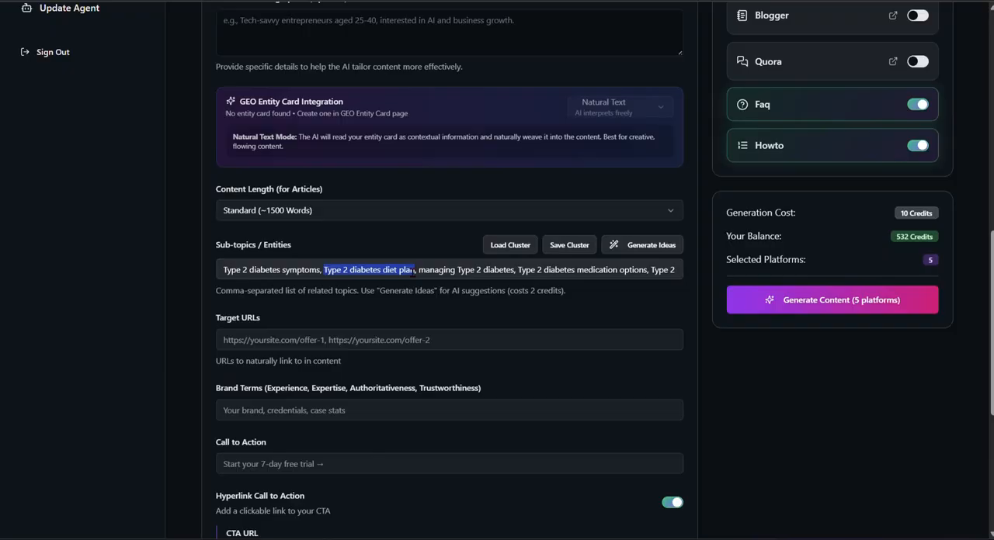
pyautogui.rightClick(415, 270)
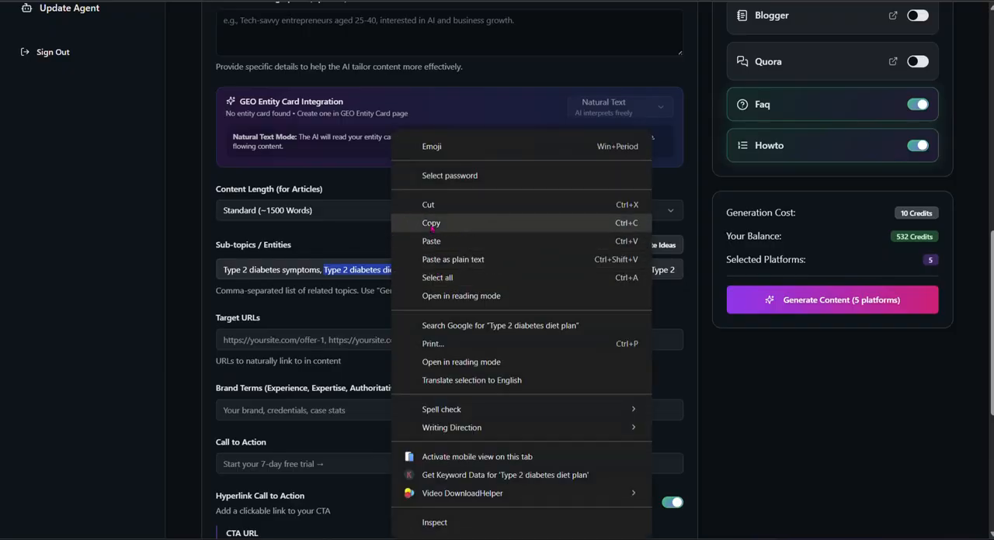
pyautogui.click(435, 223)
pyautogui.scroll(-4, 417, 383)
pyautogui.click(353, 390)
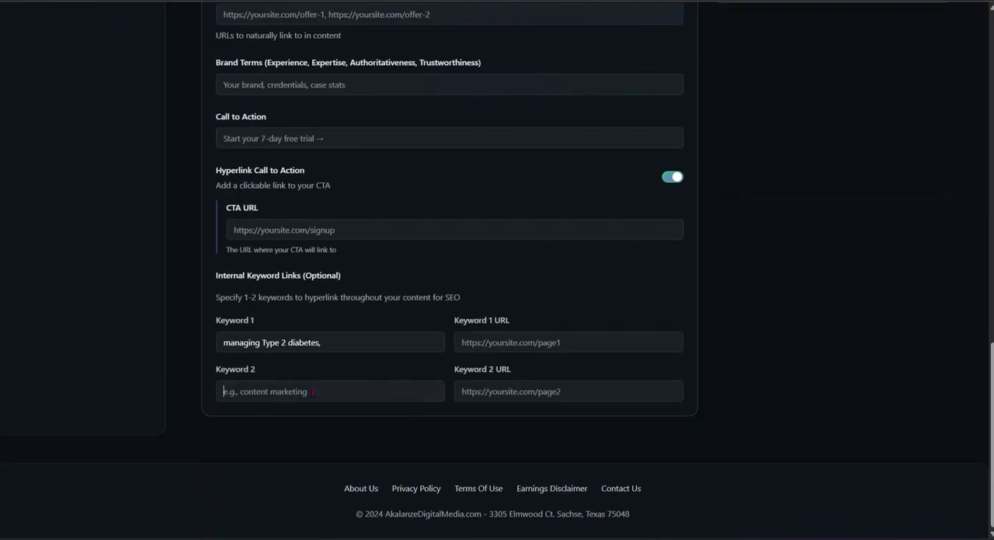
pyautogui.rightClick(313, 388)
pyautogui.click(352, 198)
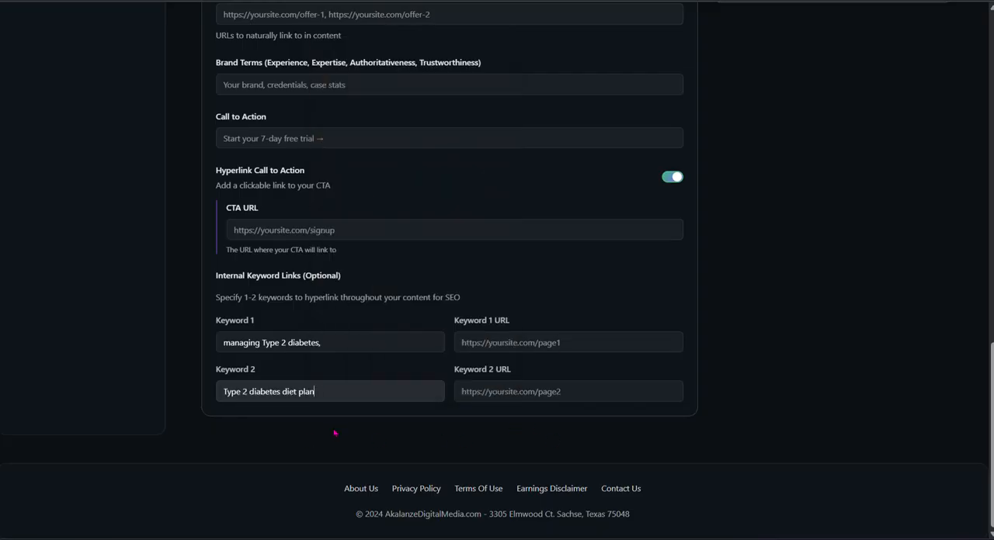
# Step: Review the source article, the form settings and the list of publishing platforms
pyautogui.scroll(10, 334, 433)
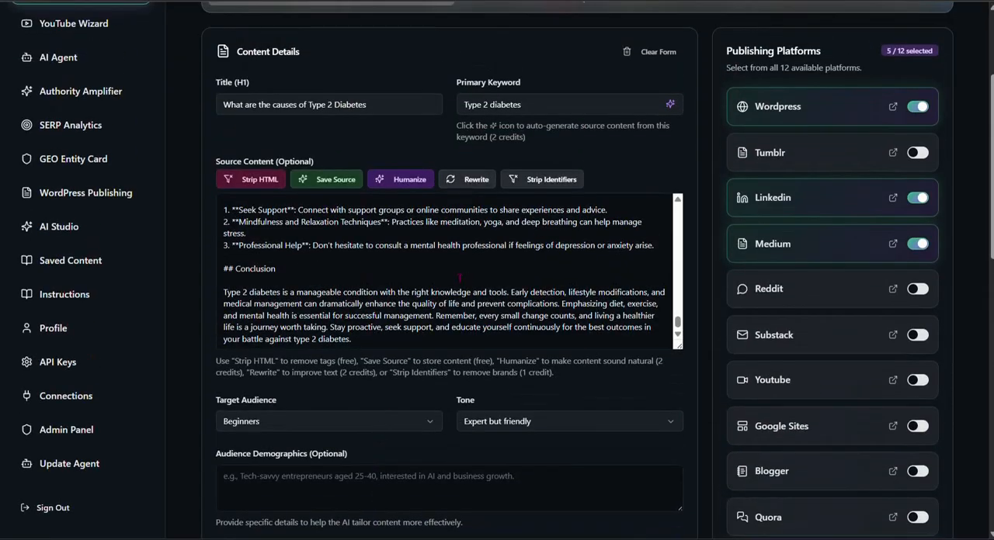
pyautogui.scroll(5, 219, 288)
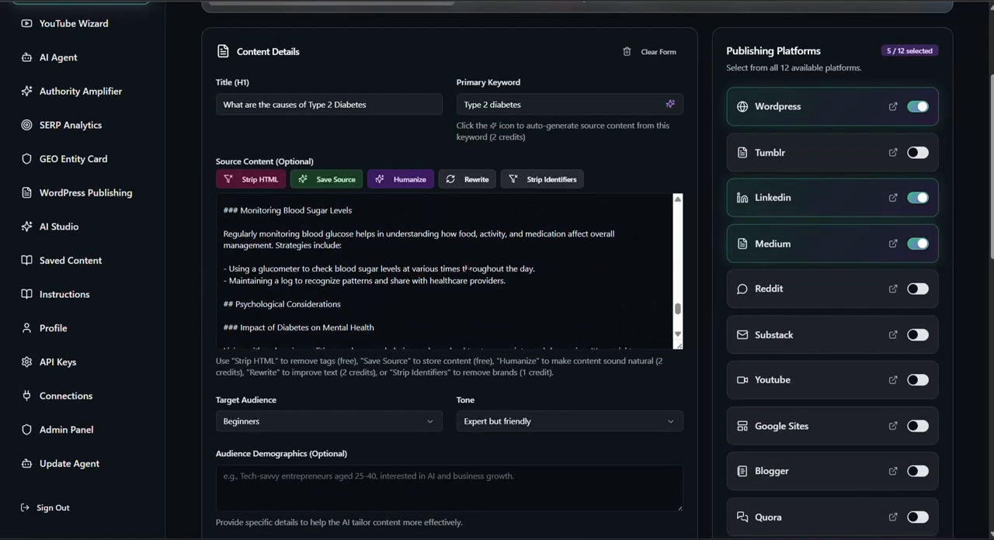
pyautogui.scroll(-4, 872, 388)
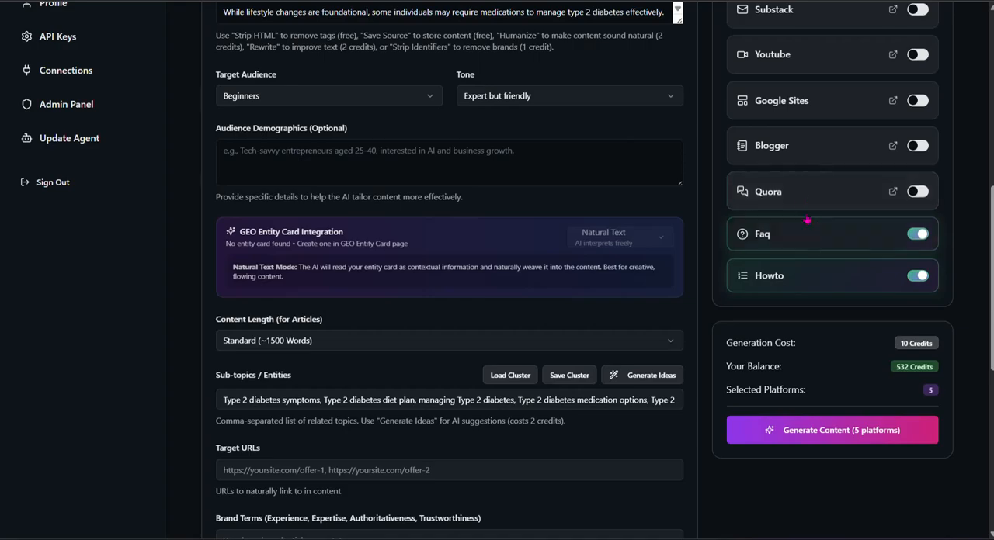
pyautogui.scroll(7, 811, 194)
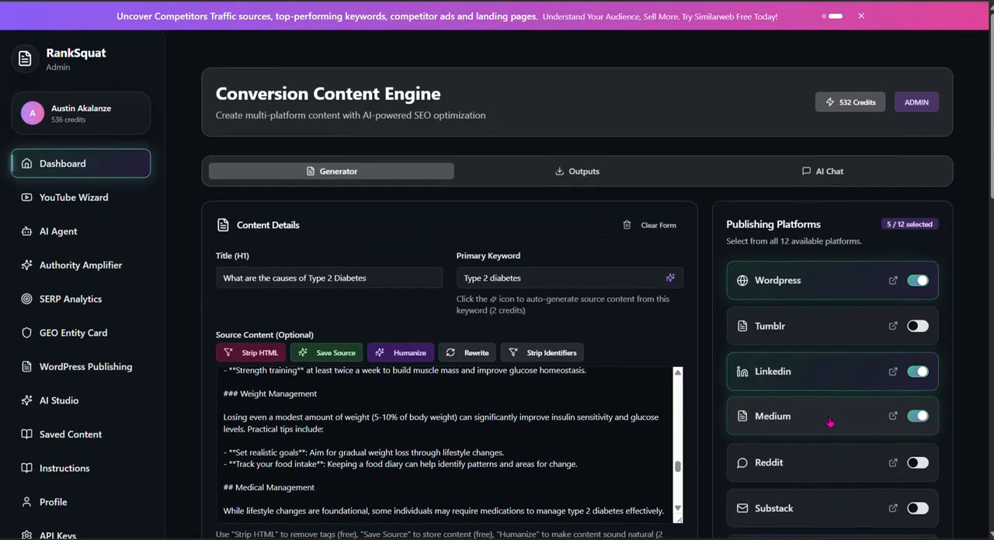
pyautogui.scroll(-5, 870, 419)
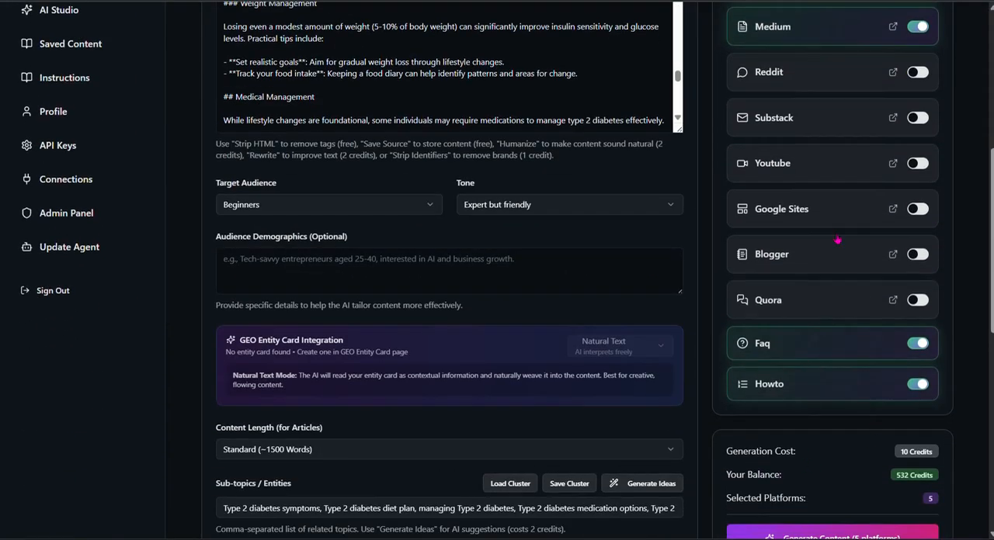
pyautogui.scroll(3, 815, 225)
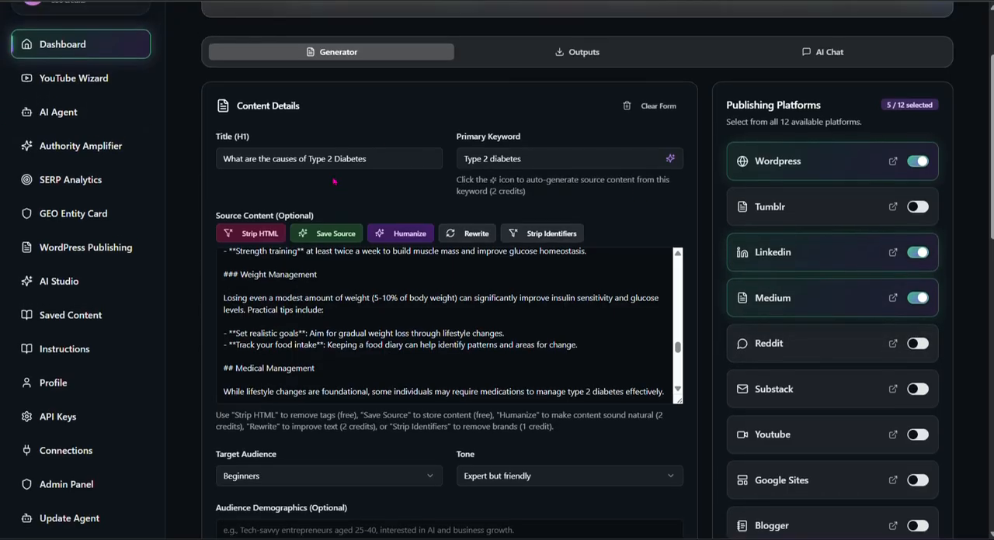
pyautogui.scroll(2, 139, 150)
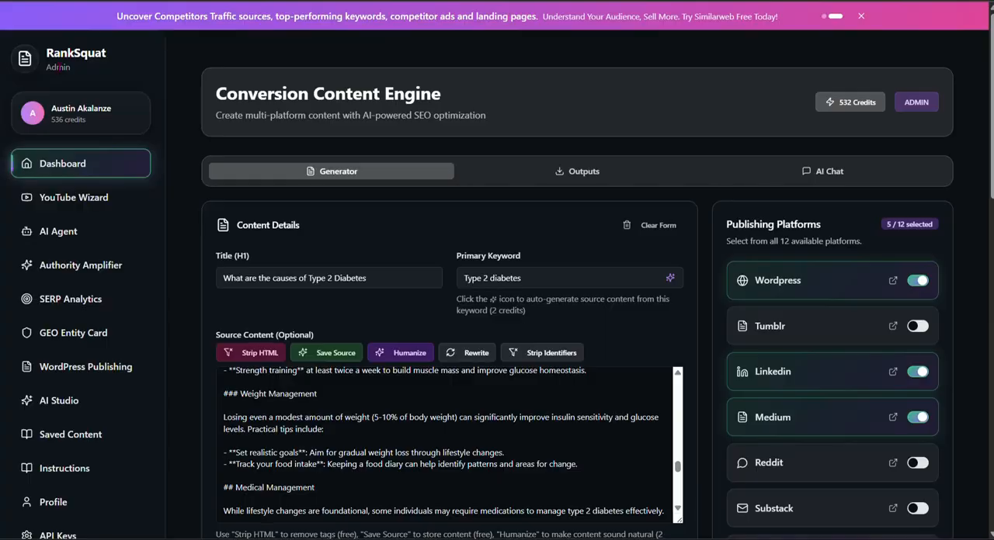
# Step: Enable the remaining publishing platforms: Tumblr, Reddit, Substack, Youtube, Google Sites, Blogger and Quora, keeping Medium on
pyautogui.click(815, 328)
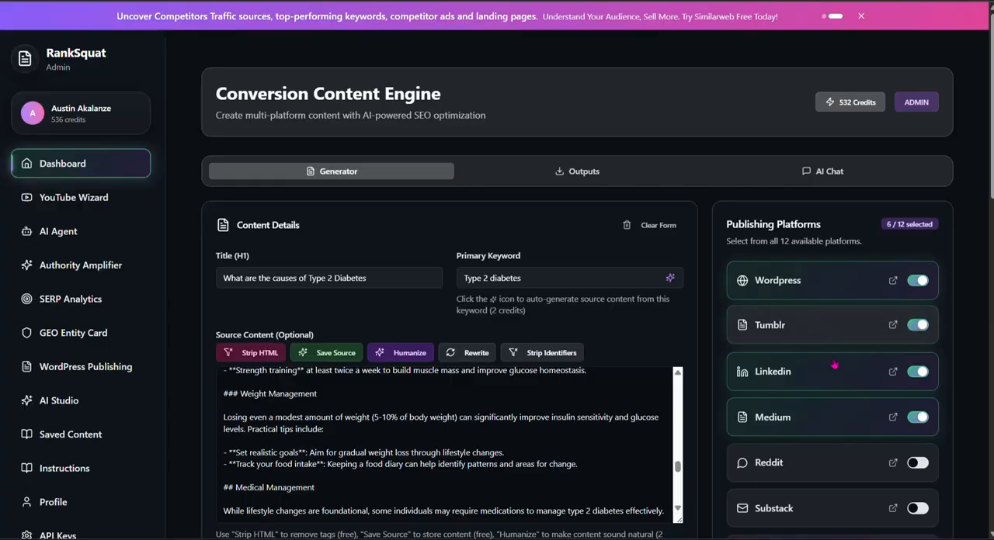
pyautogui.click(832, 407)
pyautogui.scroll(-3, 826, 311)
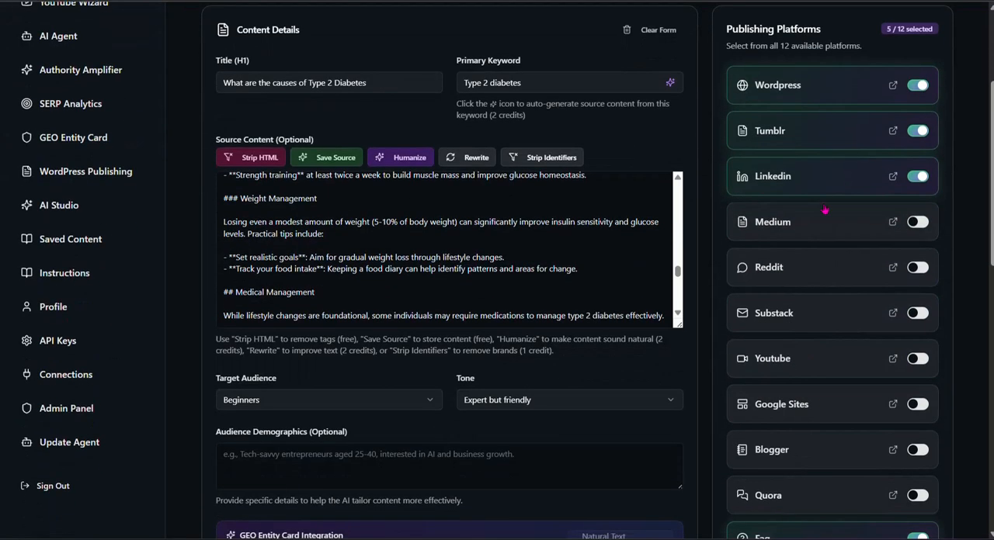
pyautogui.click(825, 231)
pyautogui.click(837, 278)
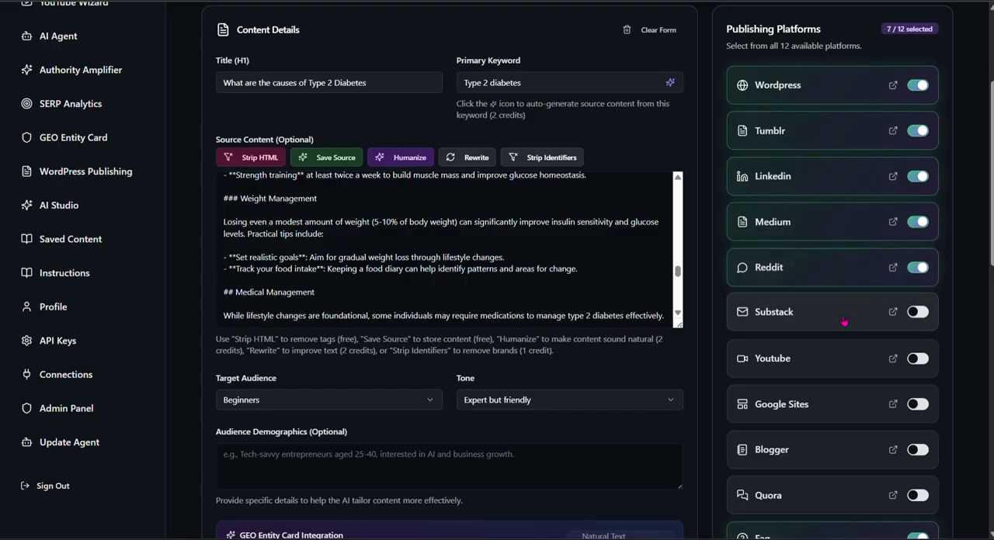
pyautogui.click(841, 322)
pyautogui.click(842, 358)
pyautogui.click(850, 404)
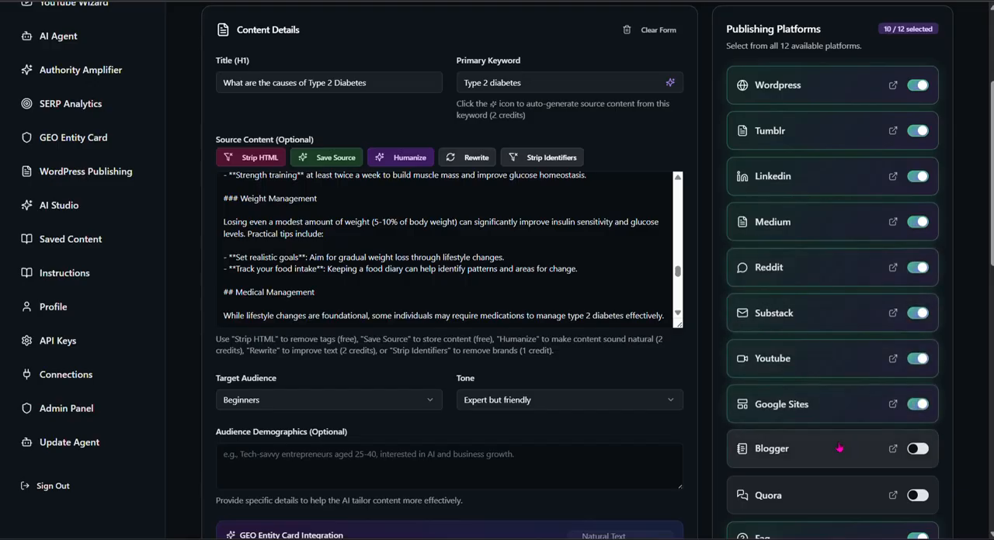
pyautogui.click(832, 447)
pyautogui.click(823, 496)
# Step: Check the full platform selection and generate the content for all 12 platforms
pyautogui.scroll(-4, 819, 485)
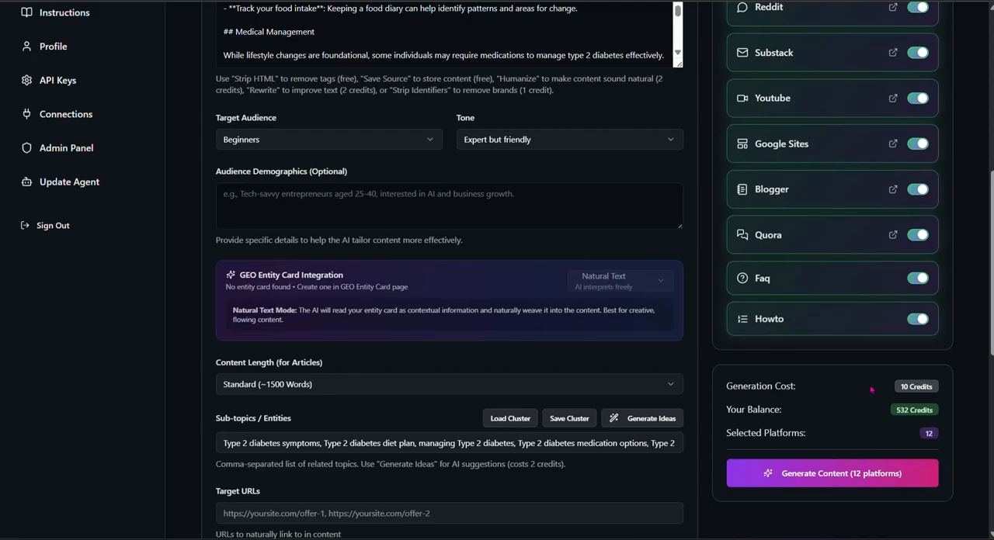
pyautogui.scroll(4, 870, 368)
pyautogui.scroll(3, 870, 368)
pyautogui.scroll(-4, 871, 375)
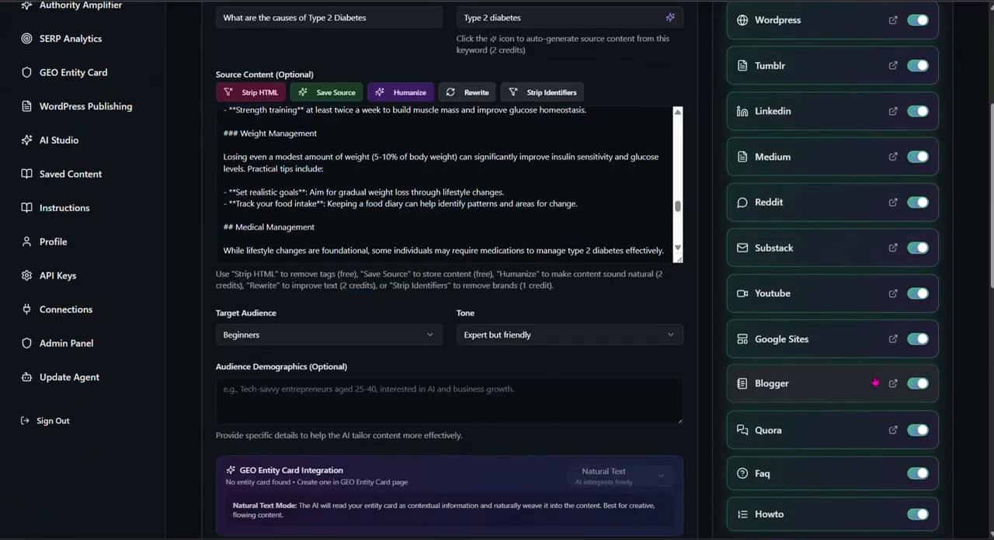
pyautogui.scroll(4, 872, 381)
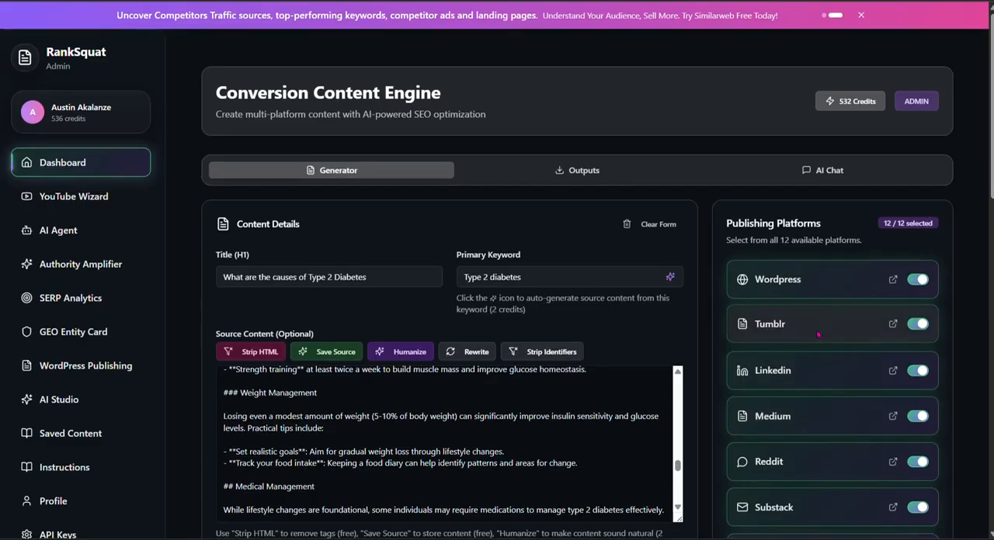
pyautogui.scroll(-5, 817, 332)
pyautogui.scroll(-3, 817, 332)
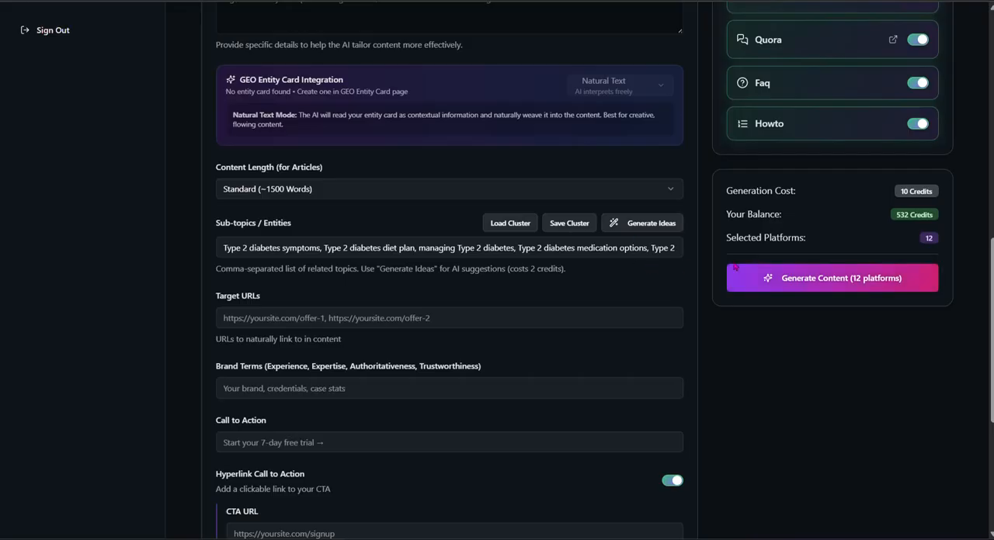
pyautogui.click(852, 284)
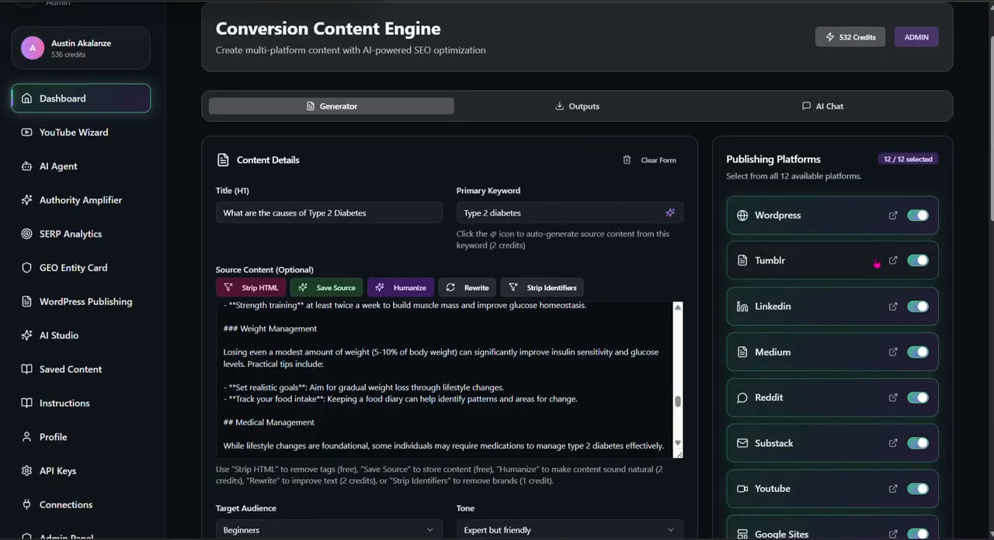
pyautogui.scroll(-3, 830, 400)
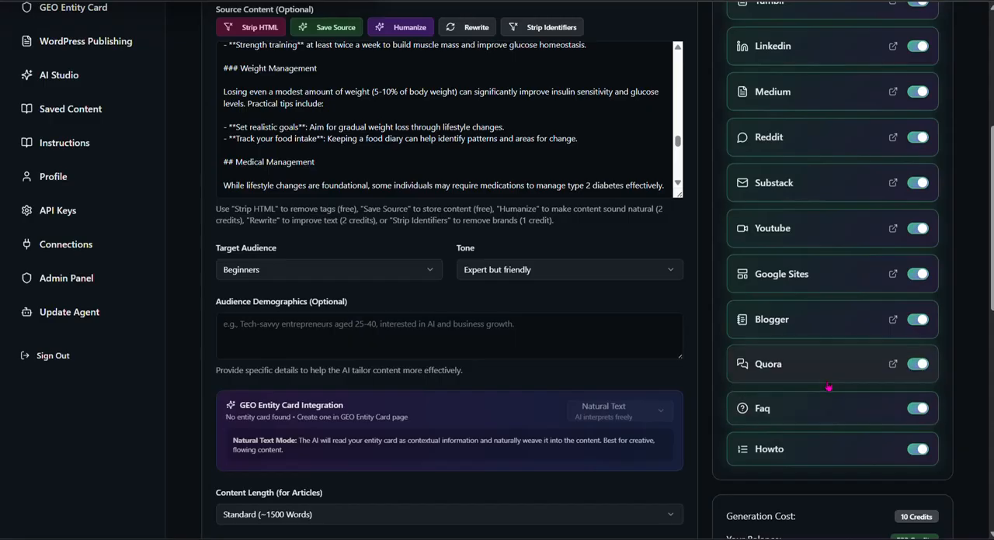
pyautogui.scroll(2, 827, 392)
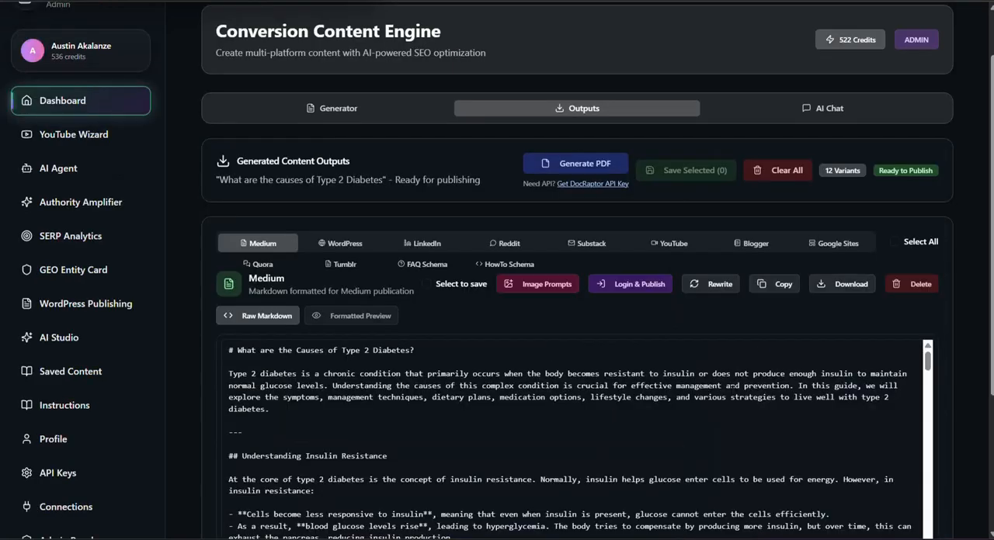
# Step: Read through the generated Medium article, the WordPress, Blogger, Google Sites and LinkedIn versions, and the FAQ Schema script
pyautogui.scroll(-5, 730, 386)
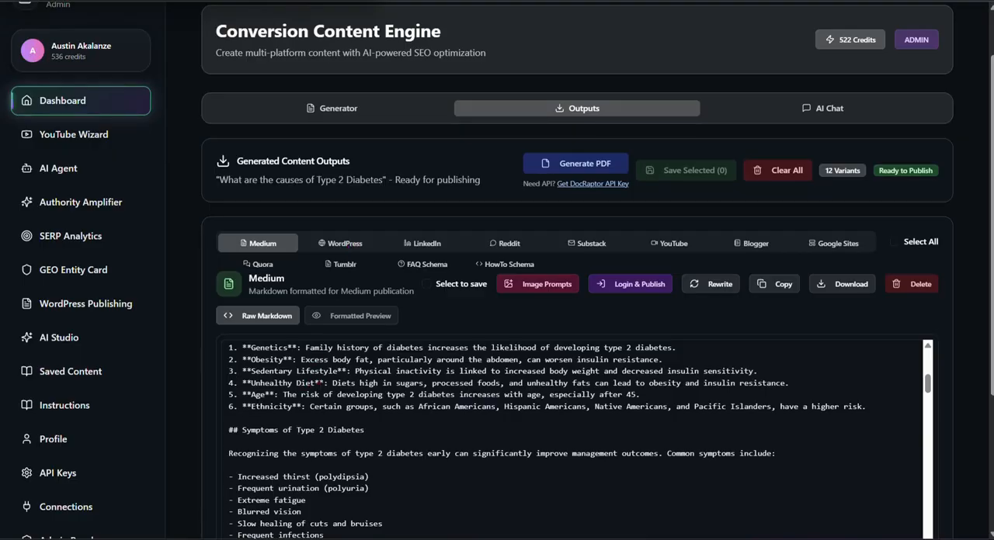
pyautogui.scroll(10, 574, 435)
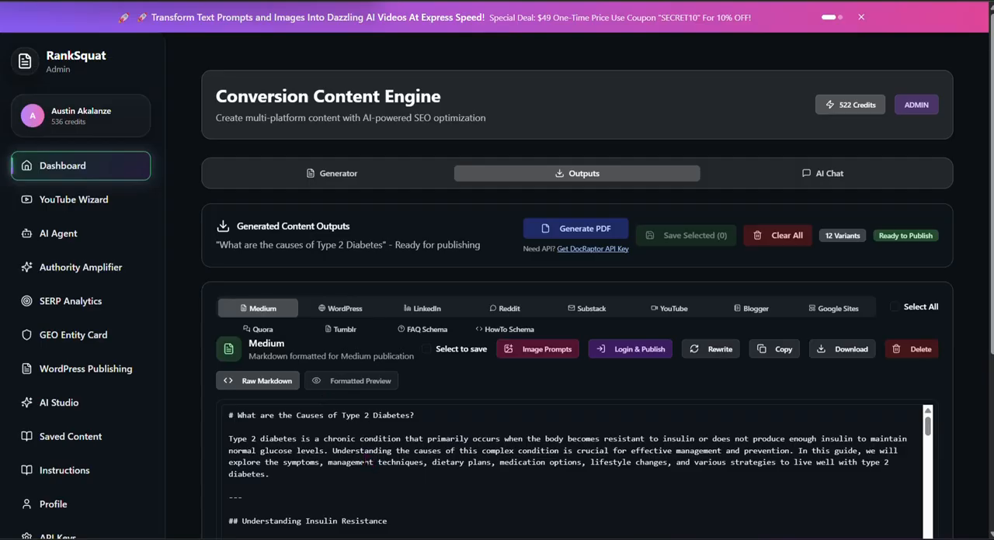
pyautogui.click(345, 309)
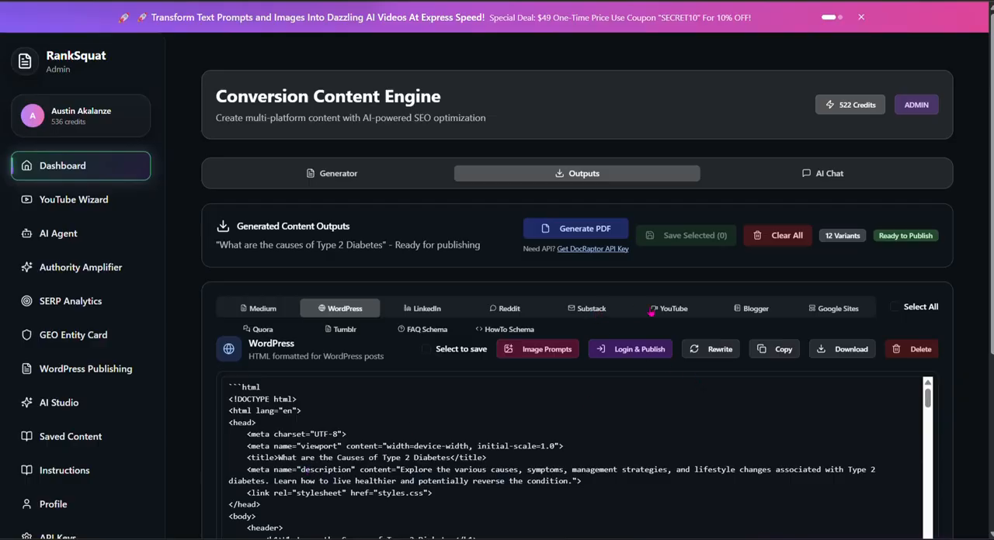
pyautogui.click(755, 311)
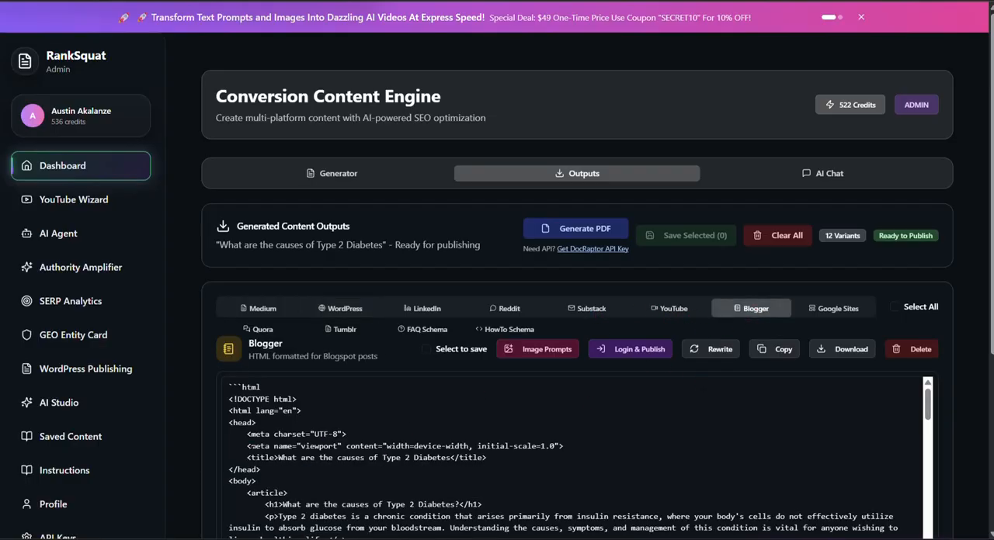
pyautogui.click(847, 313)
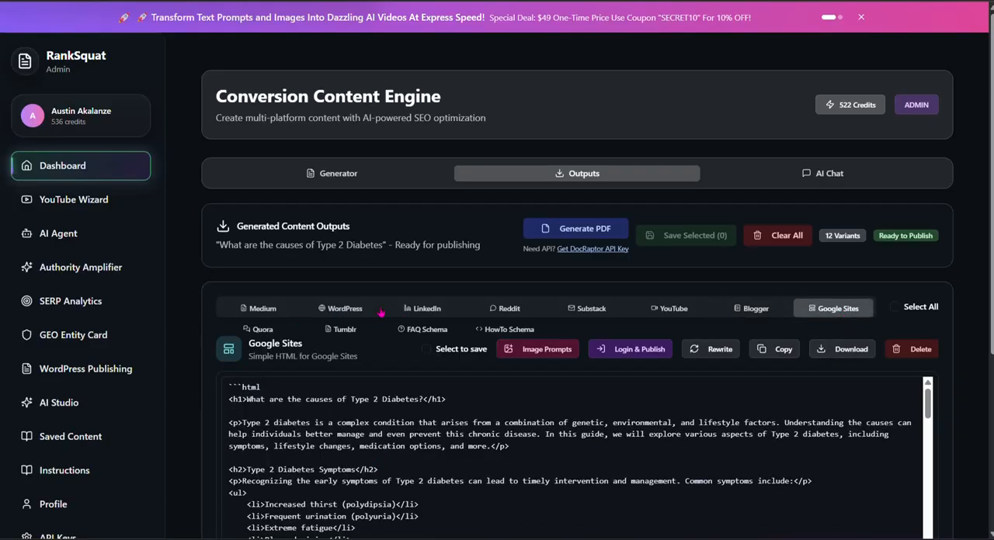
pyautogui.click(265, 309)
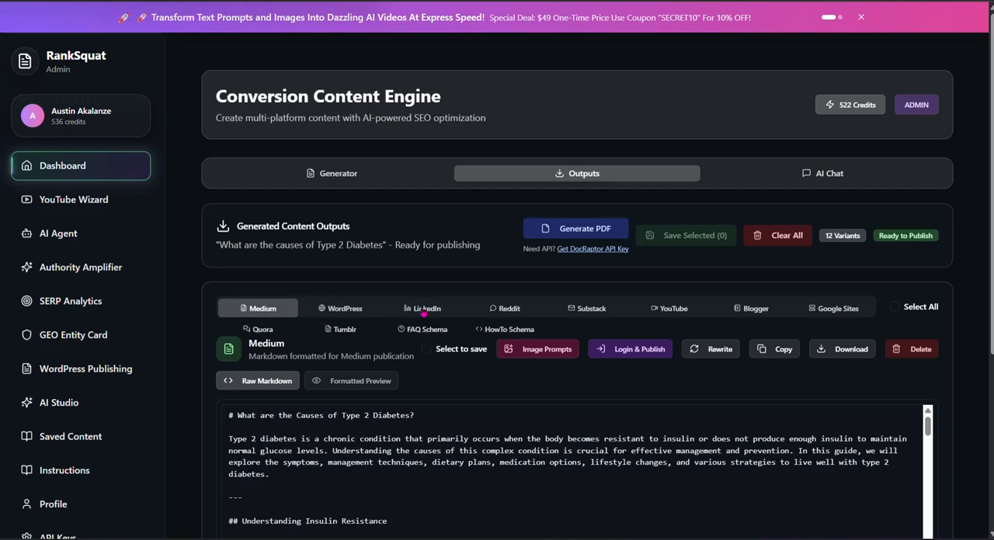
pyautogui.click(425, 309)
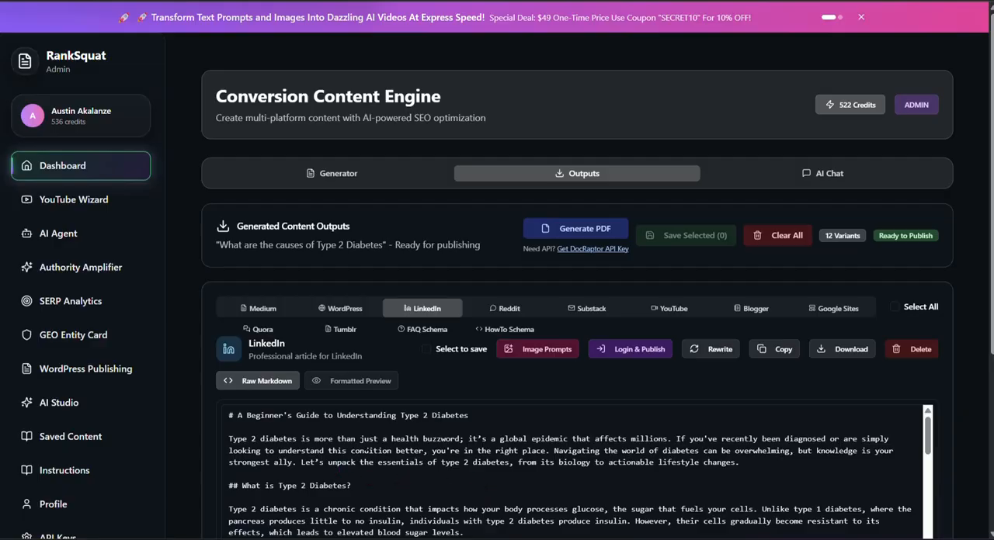
pyautogui.click(424, 334)
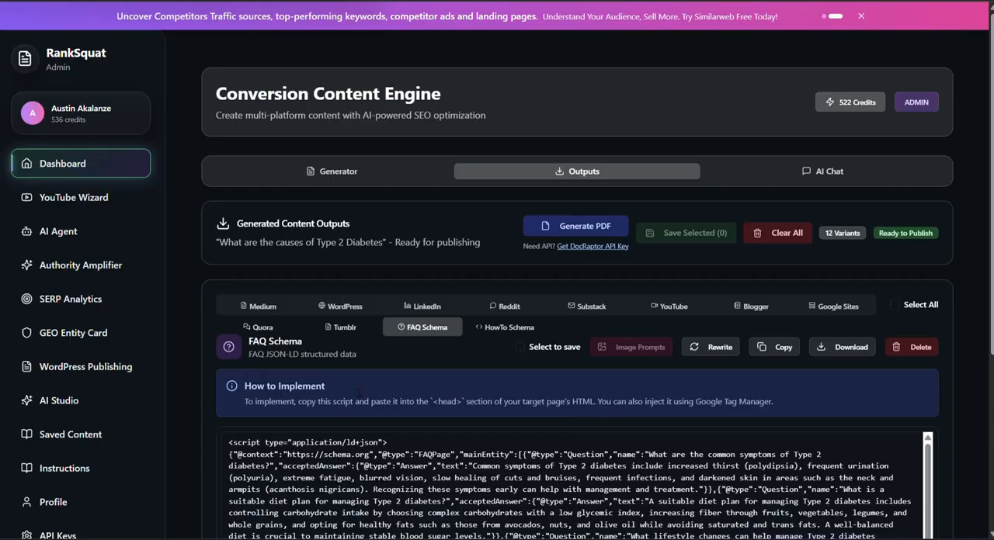
pyautogui.scroll(-10, 416, 466)
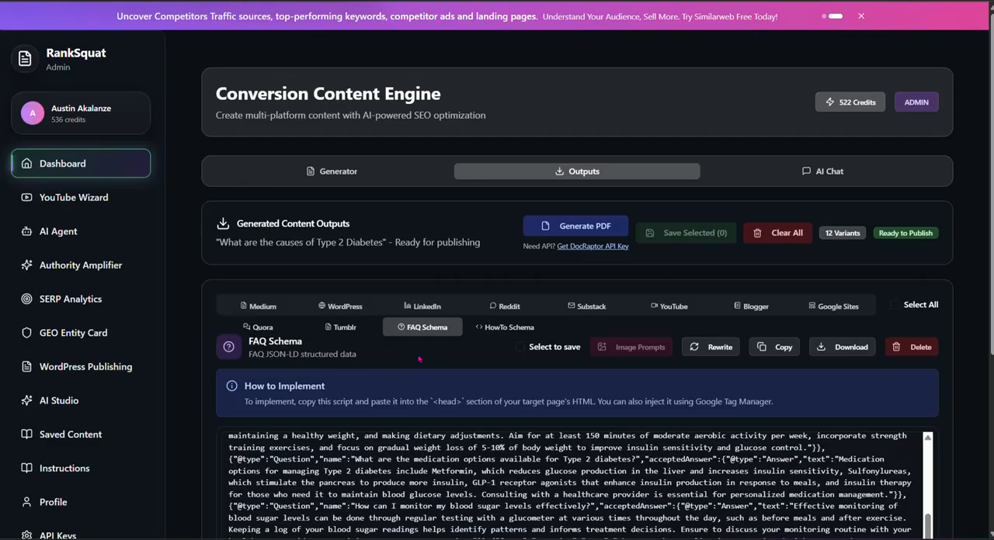
# Step: Select all generated outputs for saving and reopen the Medium article
pyautogui.click(895, 307)
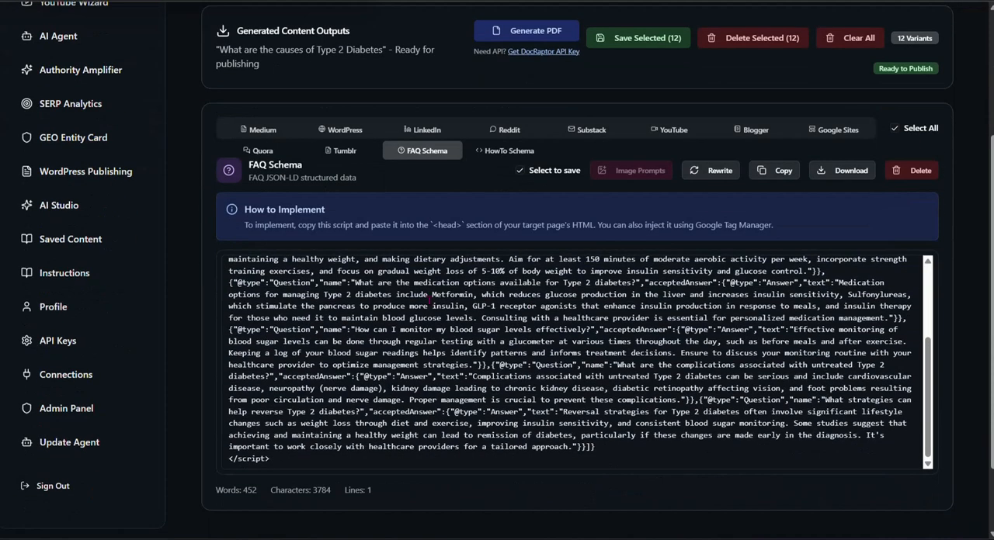
pyautogui.scroll(3, 378, 376)
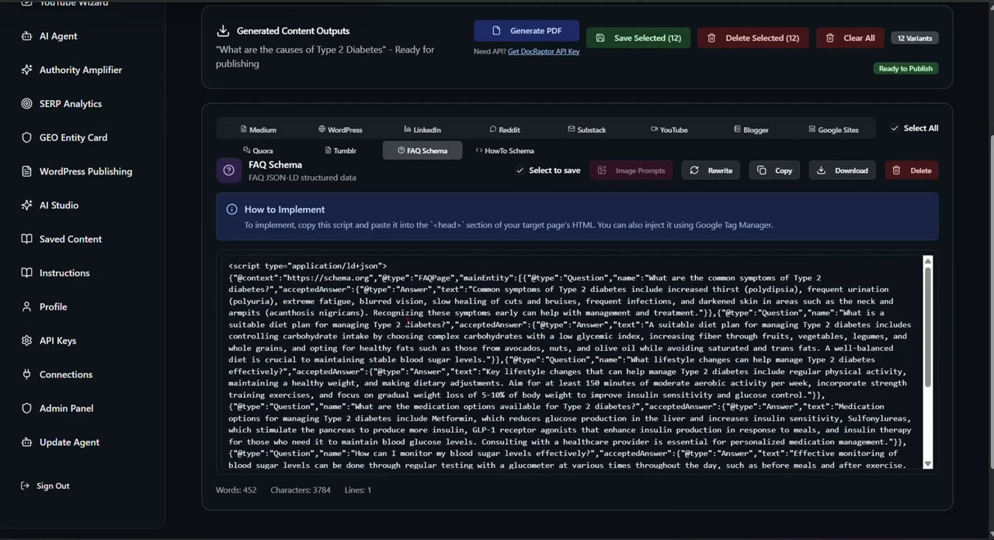
pyautogui.click(260, 132)
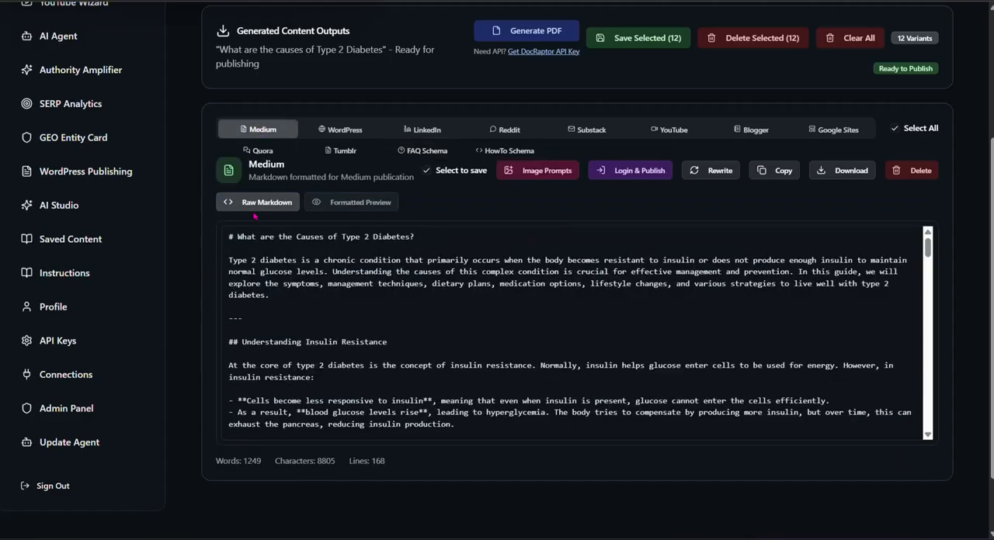
# Step: Open the WordPress version and start its login and publishing, continuing to WordPress.com with the remembered account
pyautogui.click(638, 172)
pyautogui.click(621, 169)
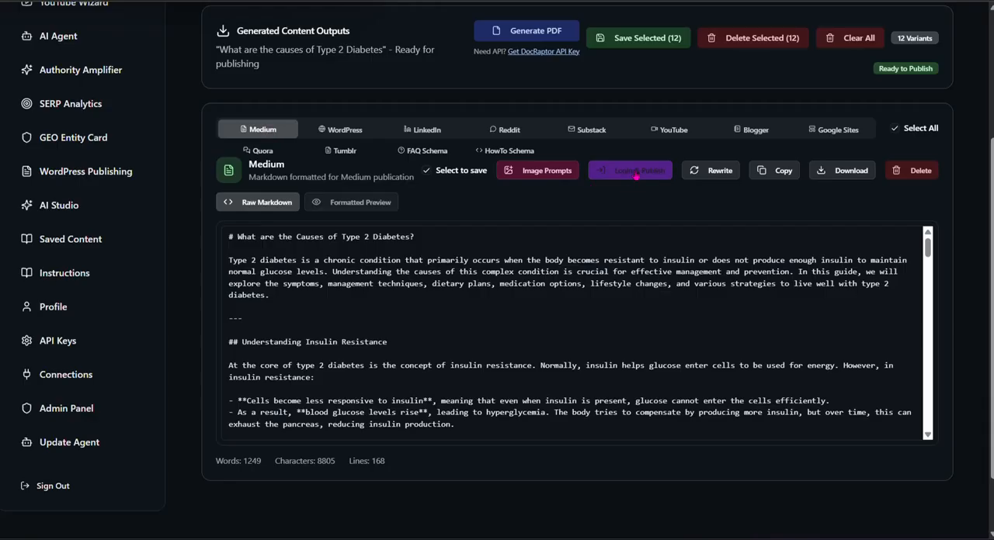
pyautogui.click(619, 168)
pyautogui.click(345, 132)
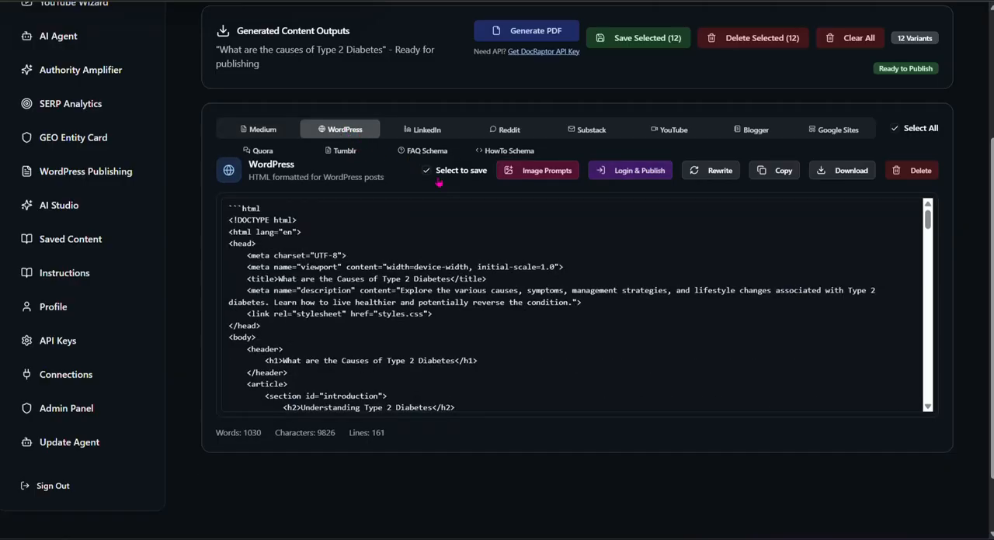
pyautogui.click(641, 174)
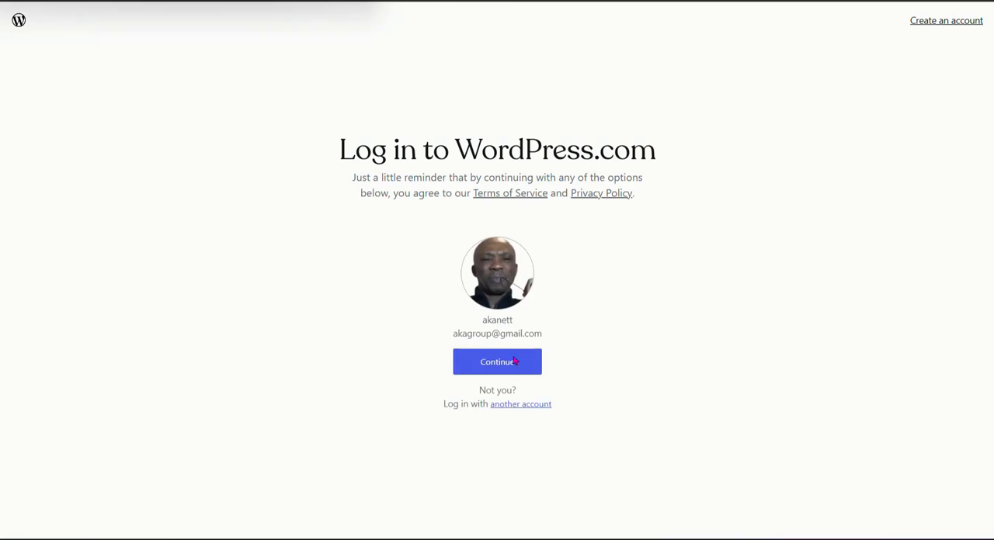
pyautogui.click(514, 364)
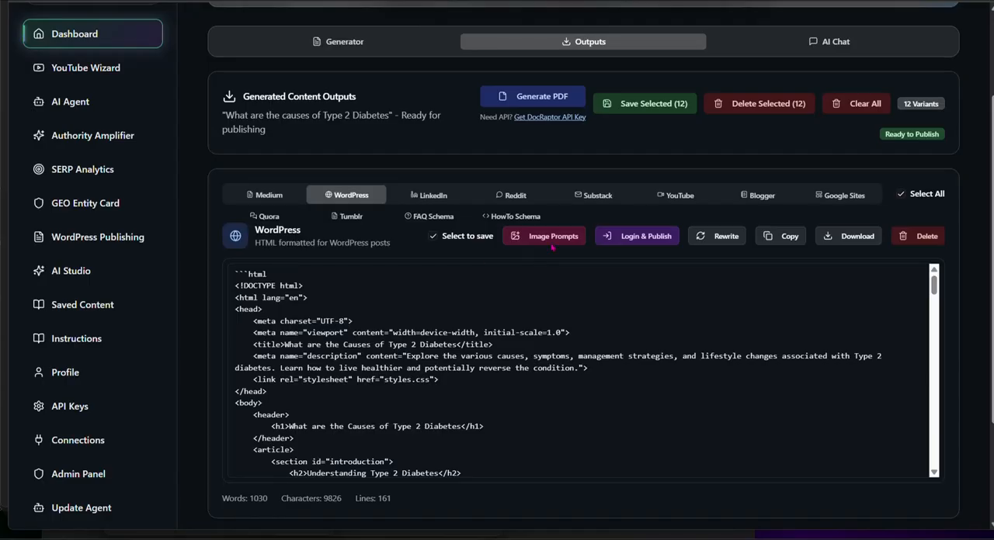
# Step: Generate AI image prompts for the WordPress version and copy all of them
pyautogui.click(552, 243)
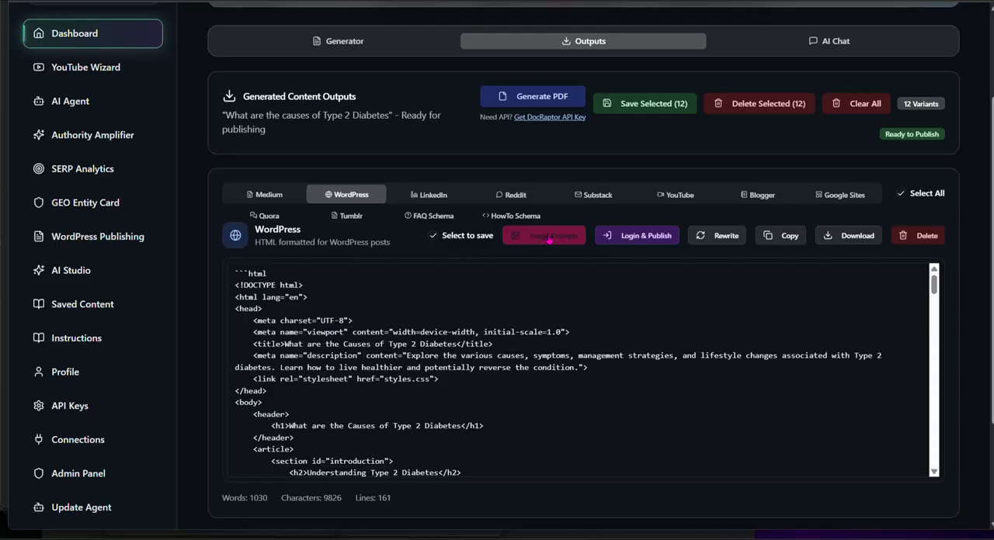
pyautogui.click(548, 237)
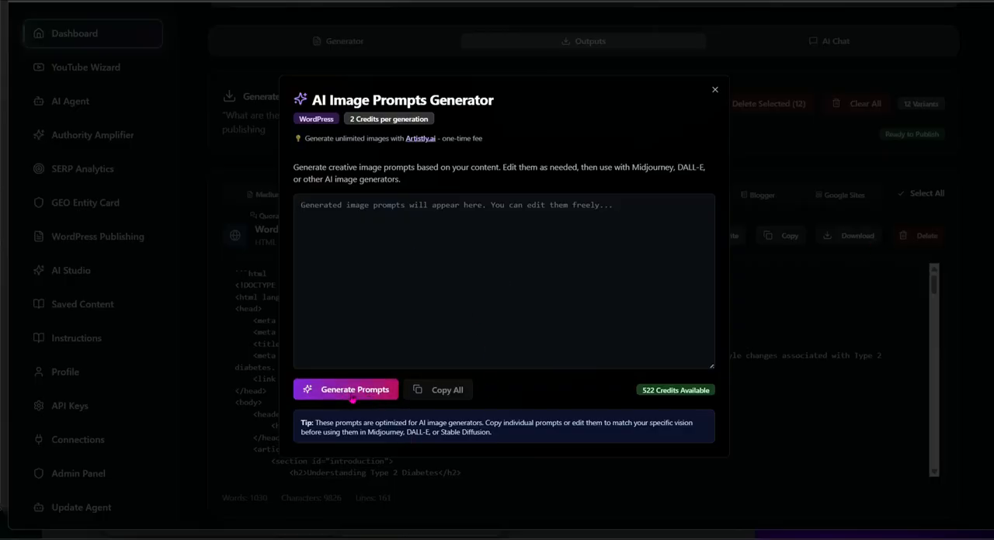
pyautogui.click(353, 391)
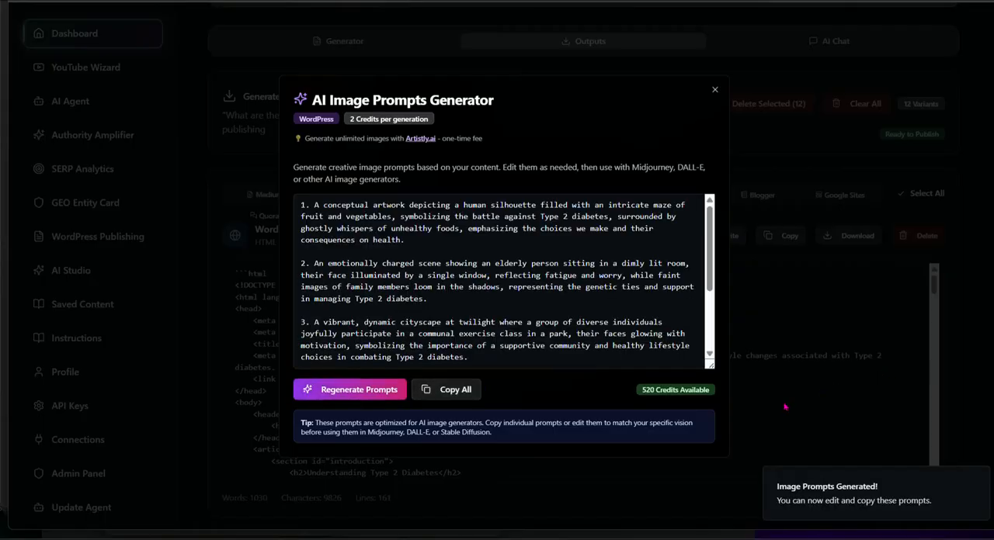
pyautogui.click(461, 393)
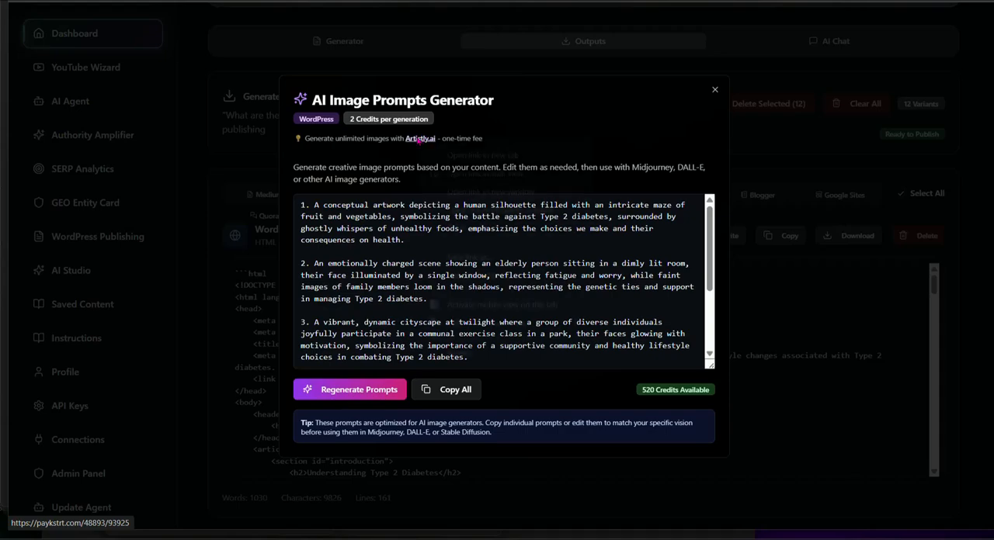
# Step: Open the linked Artistly.ai site in a new browser tab and switch to it
pyautogui.rightClick(417, 140)
pyautogui.click(458, 156)
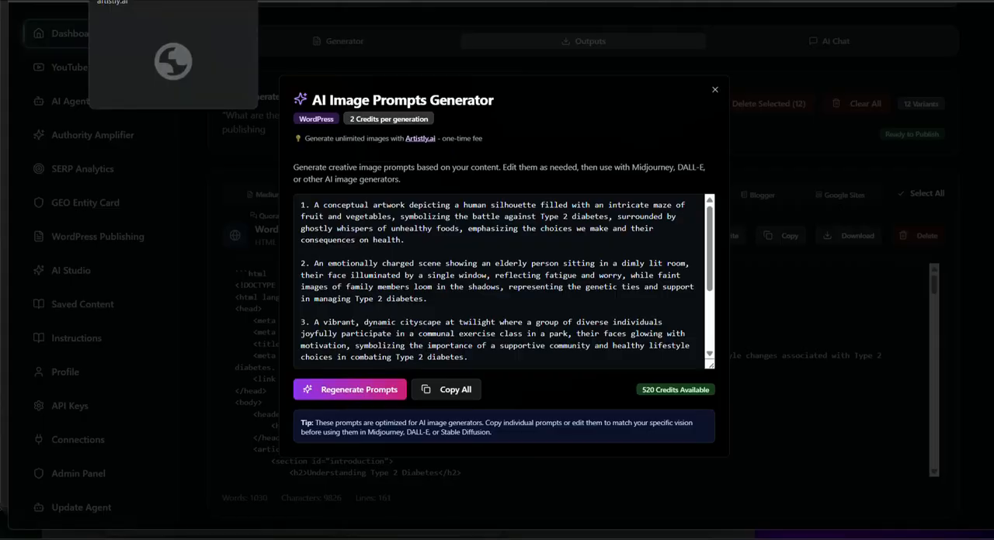
pyautogui.click(147, 0)
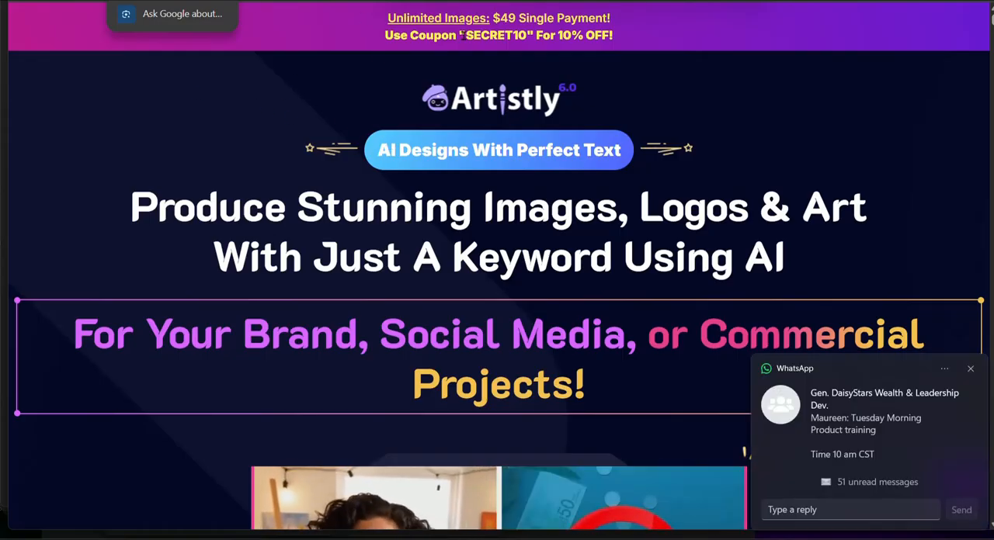
# Step: Go to the Artistly user dashboard, dismiss the latest updates, and open the Fast AI Image Designer
pyautogui.write('a')
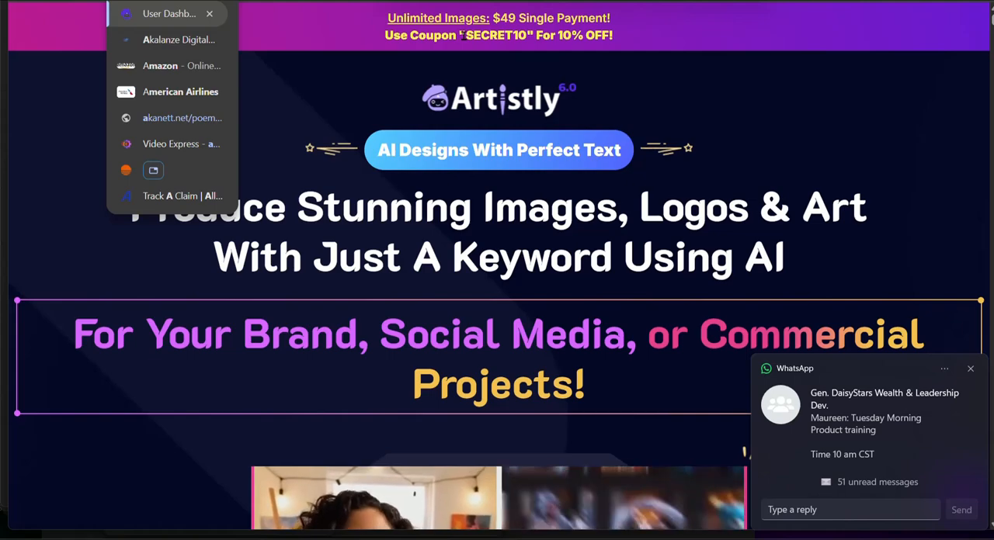
pyautogui.press('Return')
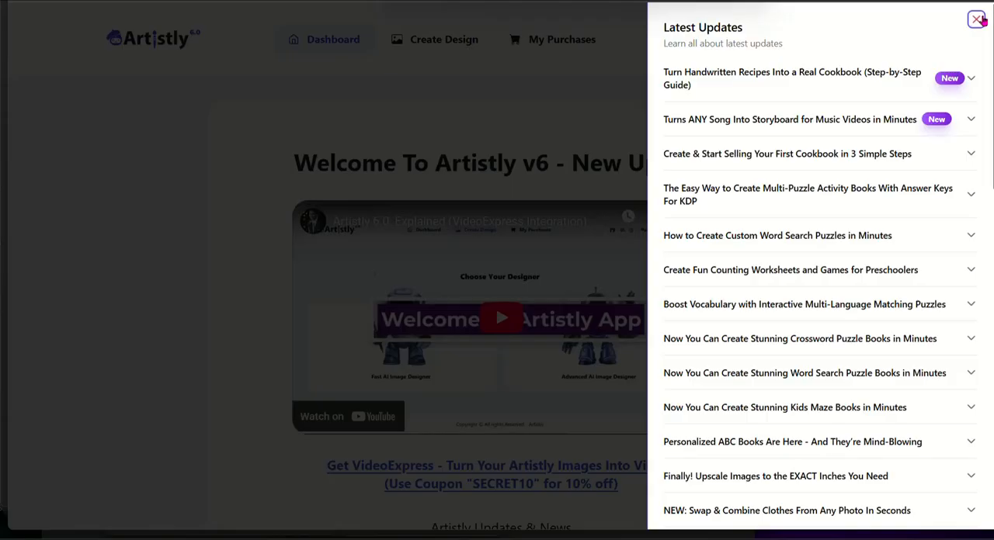
pyautogui.click(976, 19)
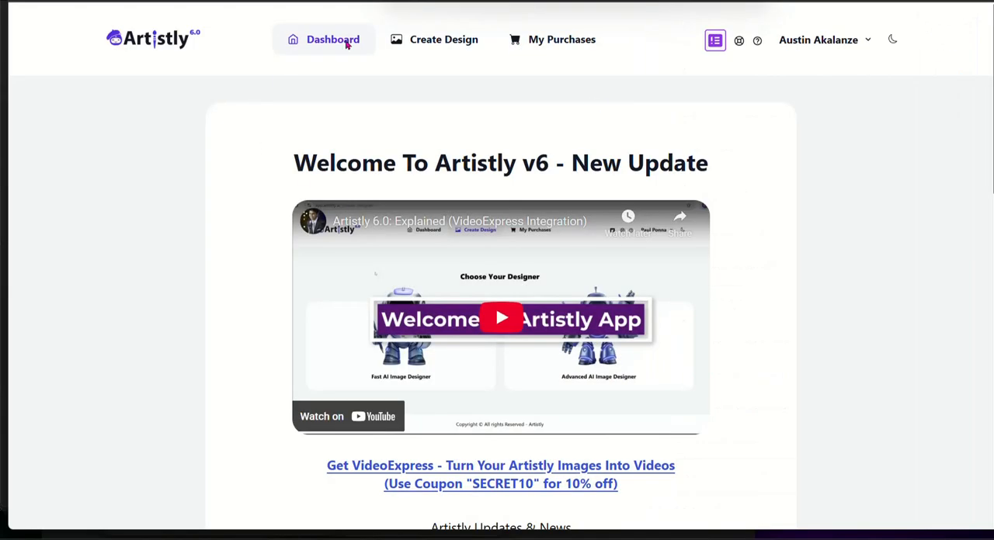
pyautogui.click(441, 45)
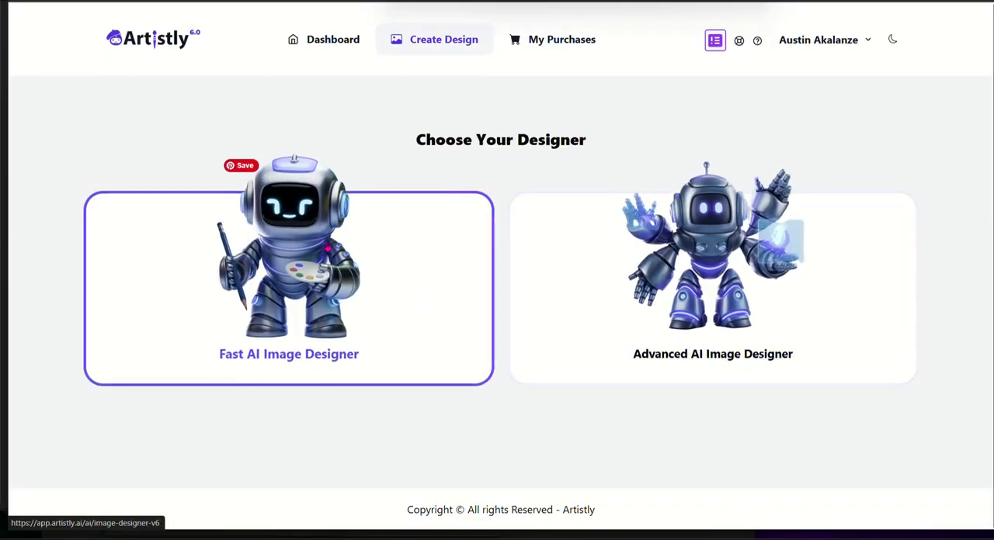
pyautogui.click(315, 258)
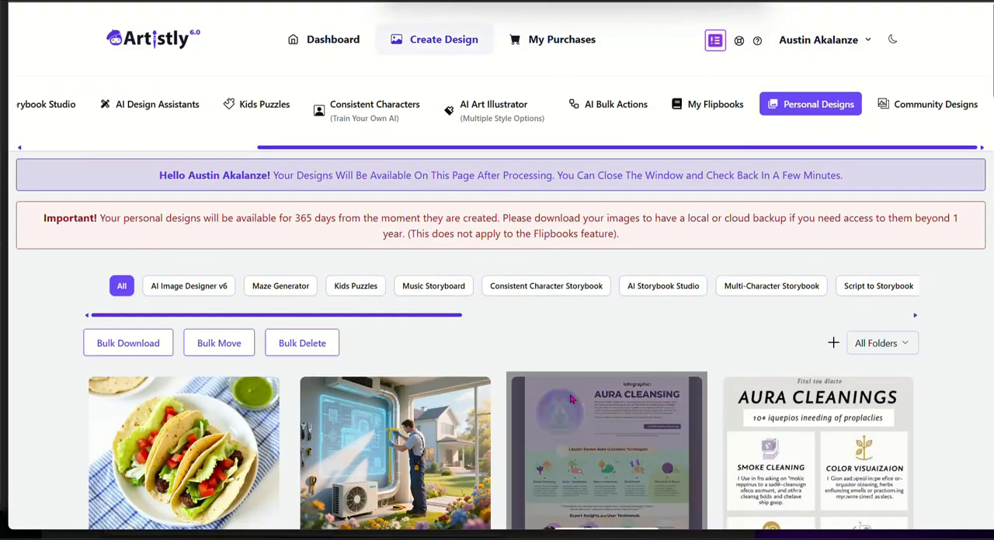
# Step: Browse the gallery of previously generated designs in the Artistly image designer
pyautogui.scroll(-4, 615, 207)
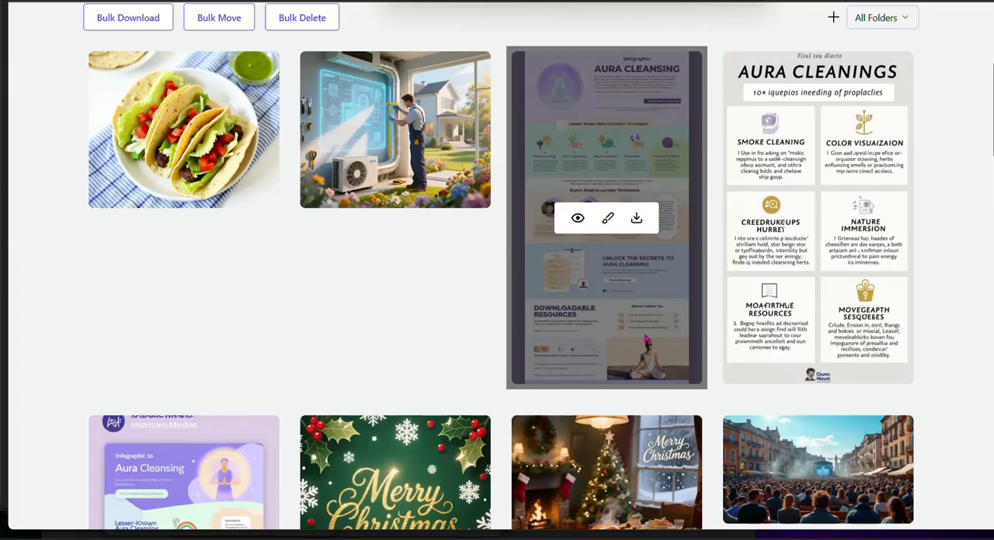
pyautogui.scroll(-7, 651, 341)
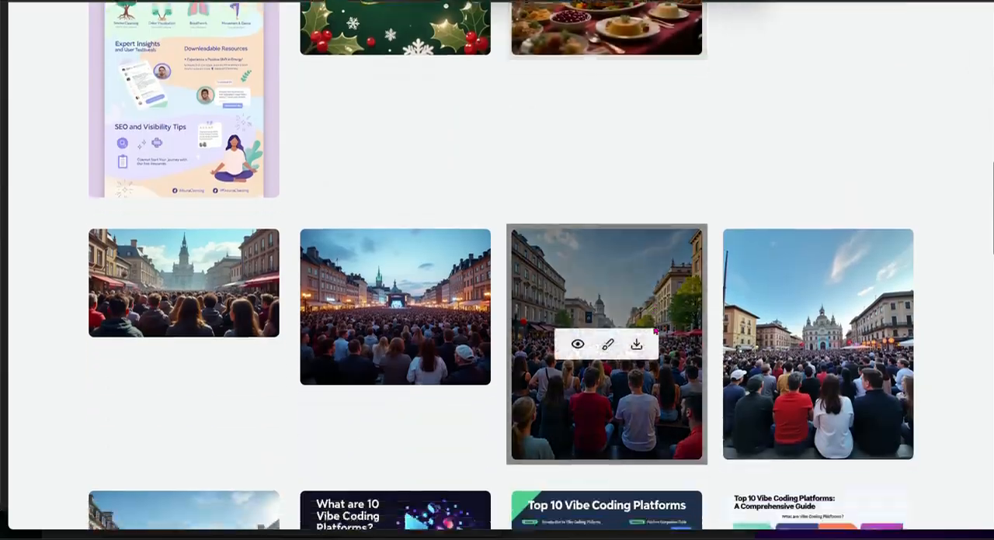
pyautogui.scroll(-9, 655, 326)
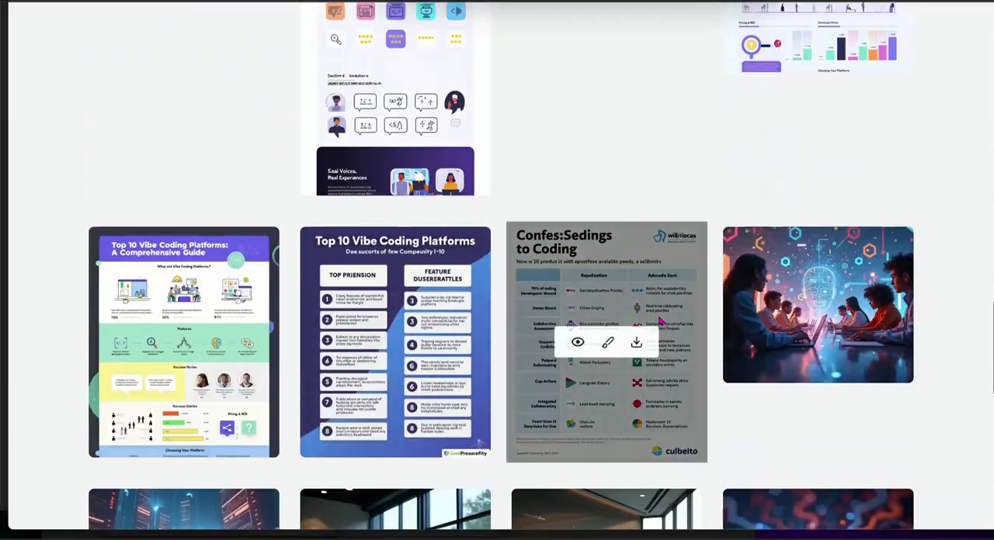
pyautogui.scroll(-3, 662, 320)
pyautogui.scroll(-5, 662, 320)
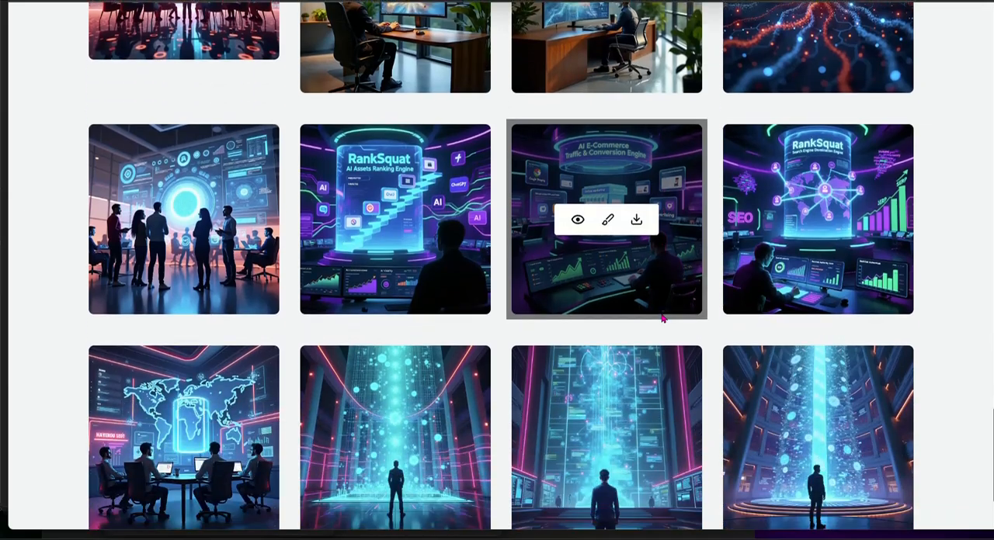
pyautogui.scroll(-3, 663, 318)
pyautogui.scroll(4, 660, 314)
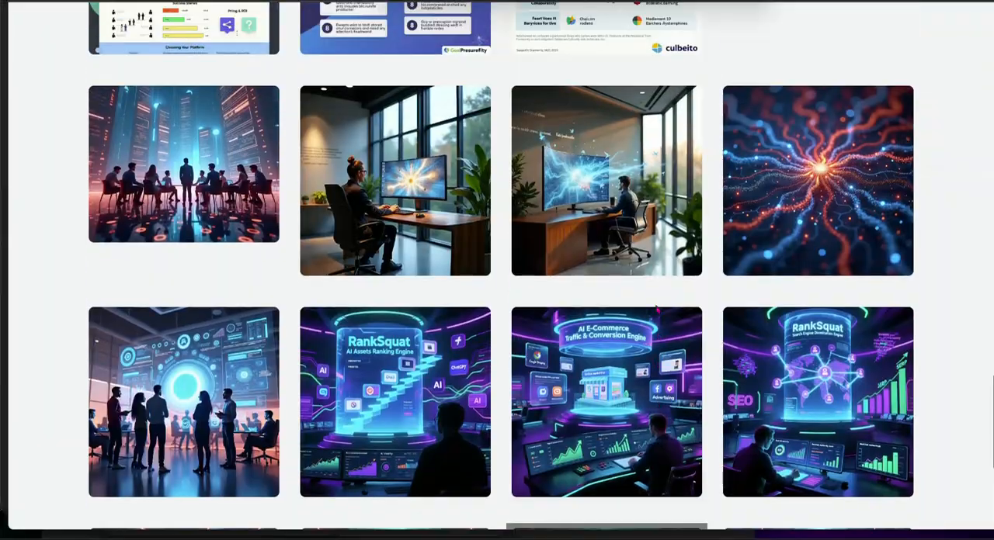
pyautogui.scroll(15, 657, 308)
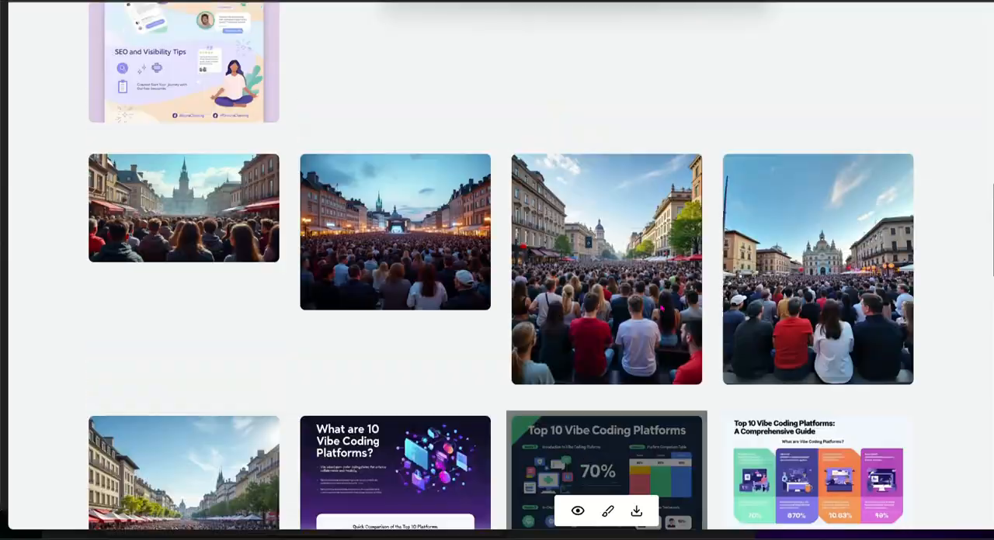
pyautogui.scroll(9, 660, 308)
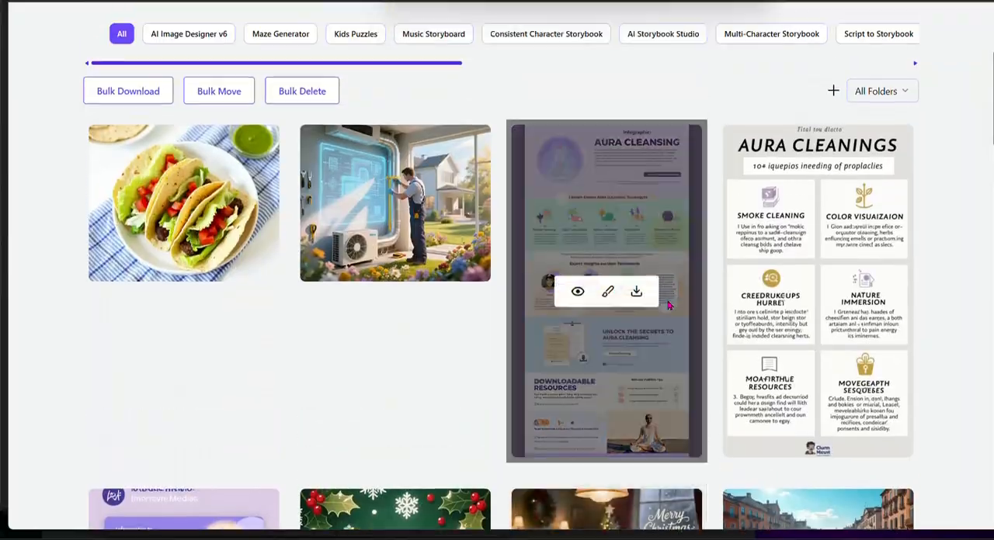
pyautogui.scroll(3, 668, 305)
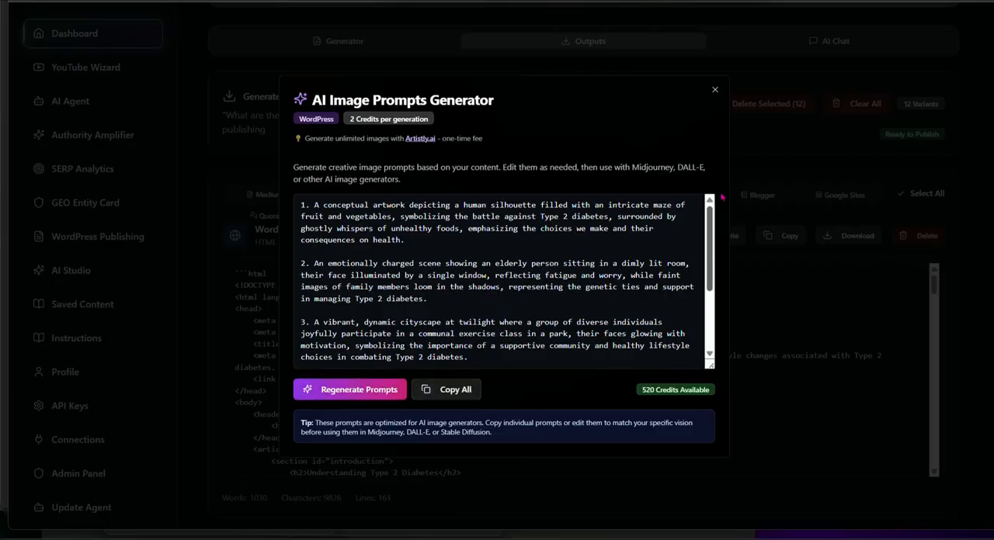
# Step: Back in RankSquat, close the image prompts generator and look over the WordPress HTML output and its rewrite and copy options
pyautogui.click(715, 91)
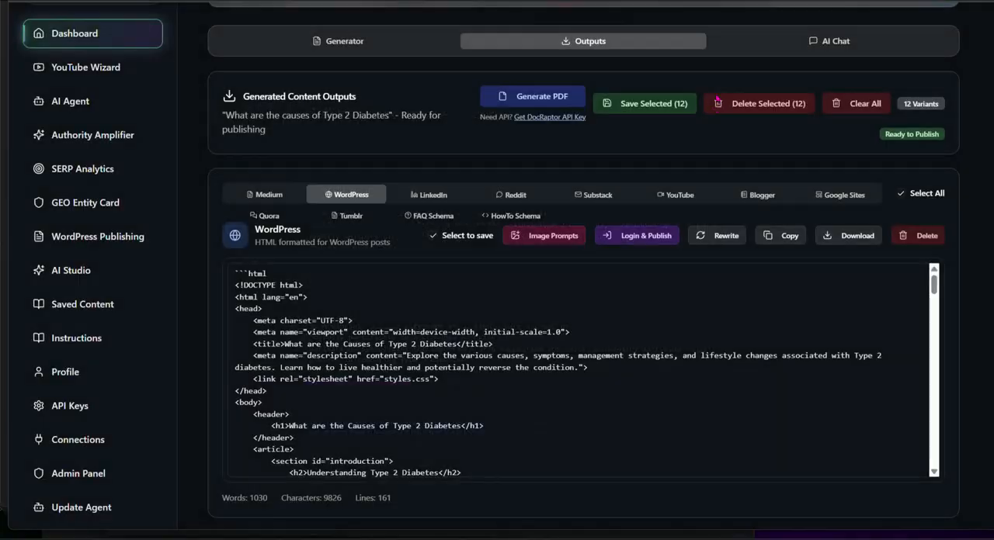
pyautogui.scroll(-2, 556, 316)
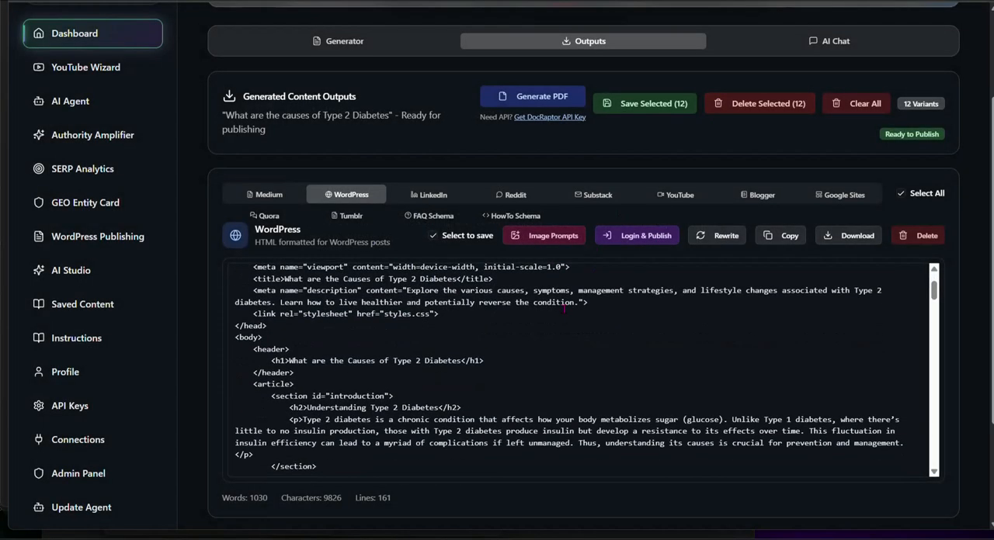
pyautogui.scroll(2, 556, 315)
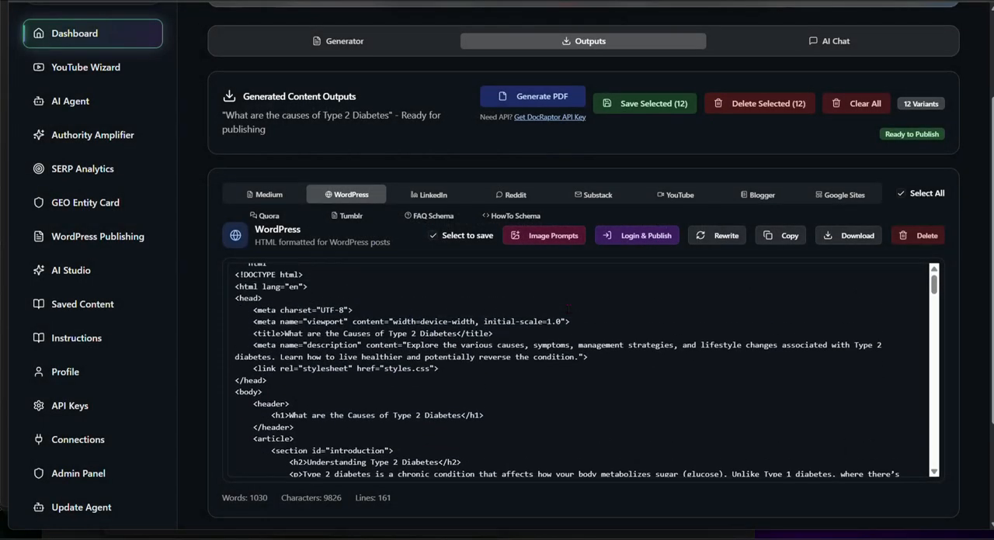
pyautogui.click(725, 243)
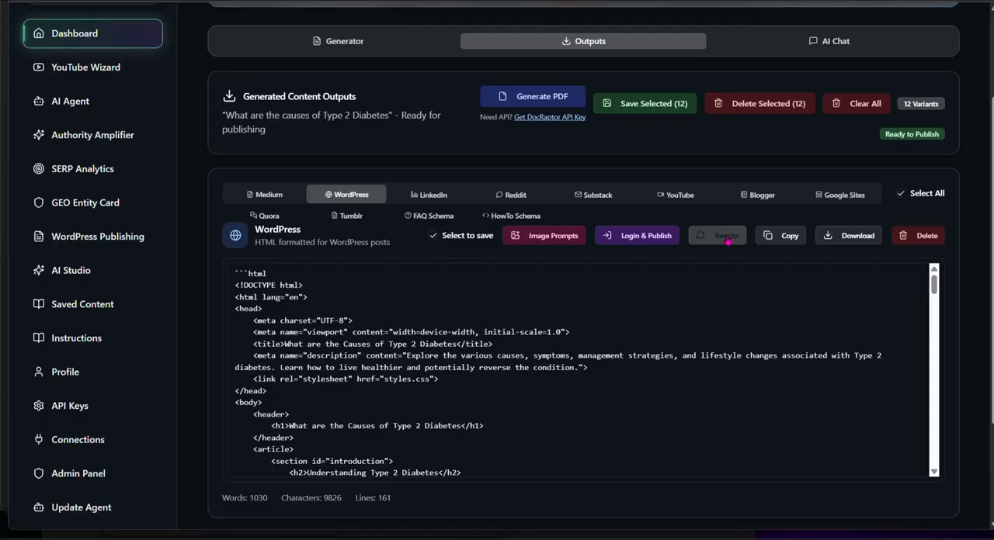
pyautogui.click(787, 241)
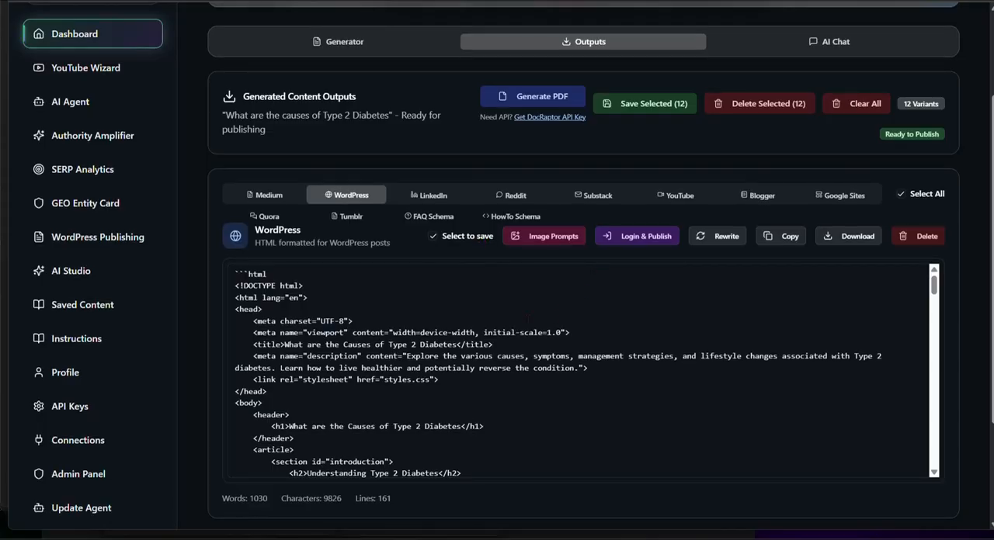
pyautogui.scroll(2, 582, 310)
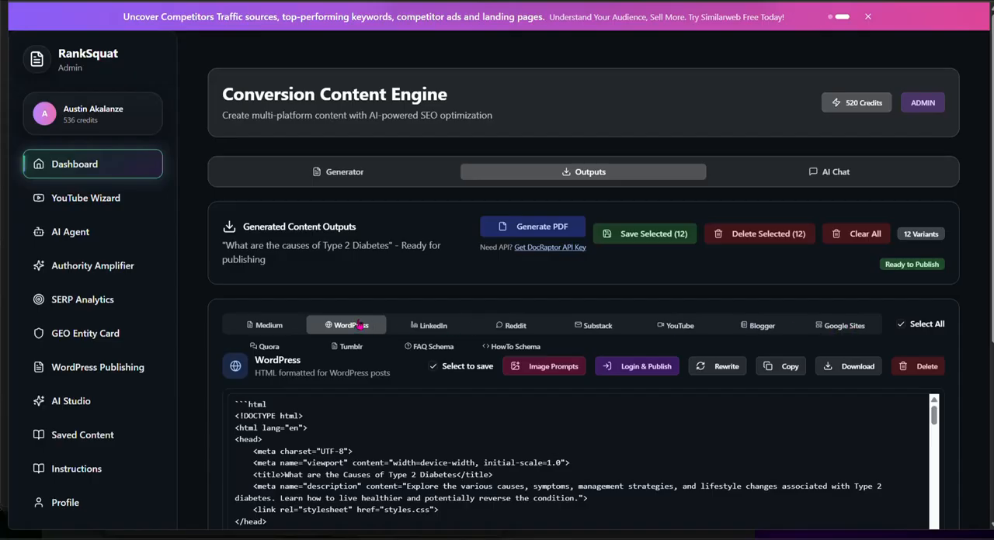
pyautogui.scroll(-5, 367, 426)
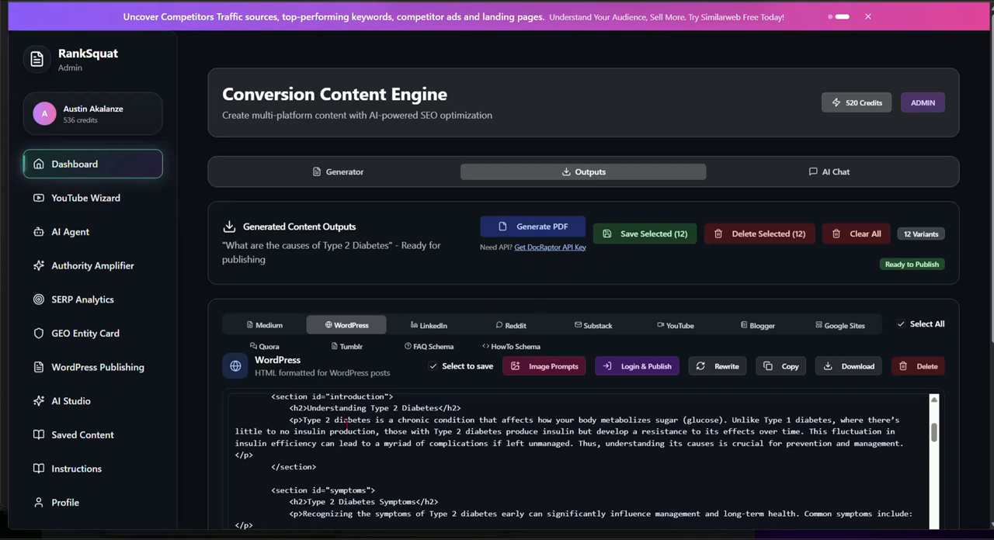
# Step: Generate a PDF of the content and save it to Downloads as "What are the causes of Type 2 Diabetes"
pyautogui.click(554, 227)
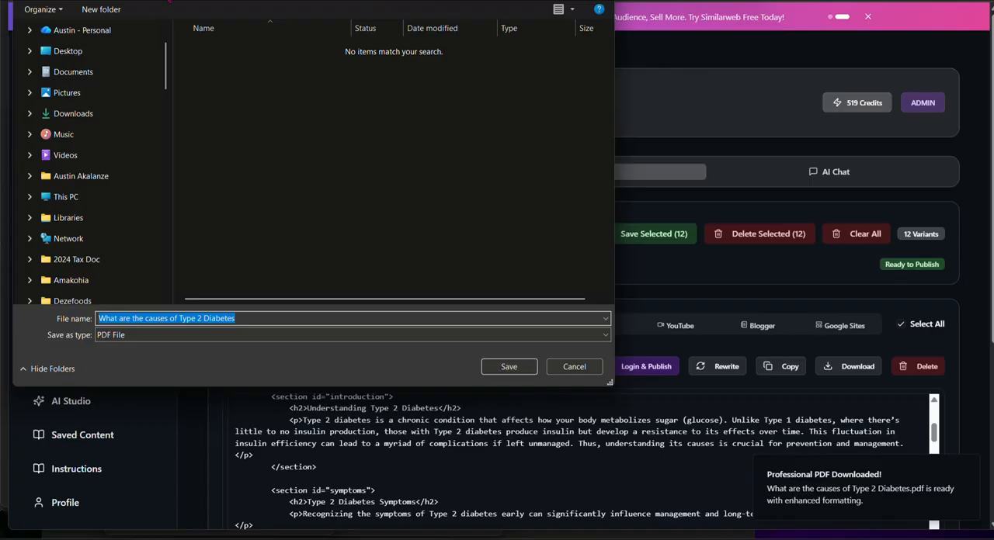
pyautogui.click(88, 114)
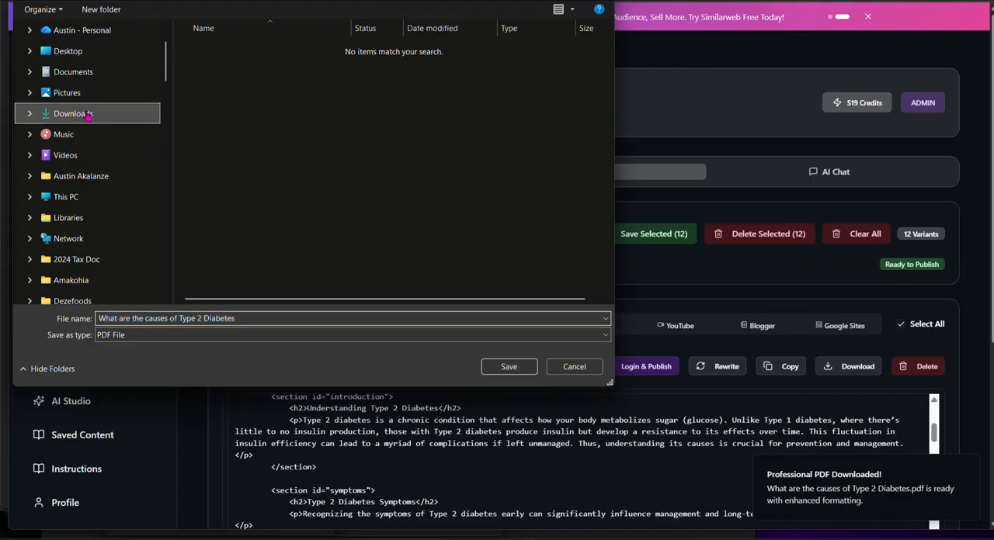
pyautogui.click(504, 368)
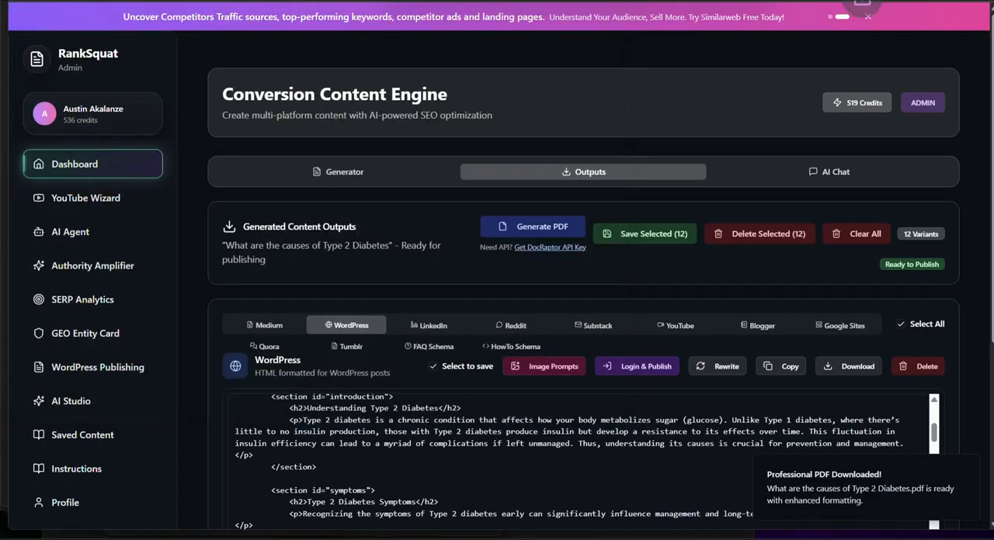
# Step: Switch to File Explorer and show the Downloads folder to locate the saved Type 2 Diabetes PDF
pyautogui.moveTo(605, 538)
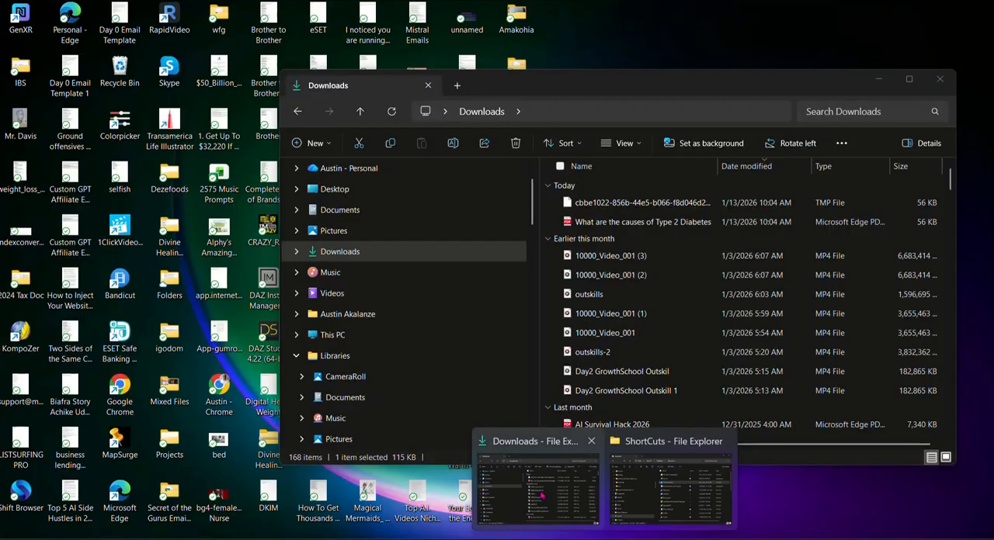
pyautogui.click(539, 488)
pyautogui.click(339, 256)
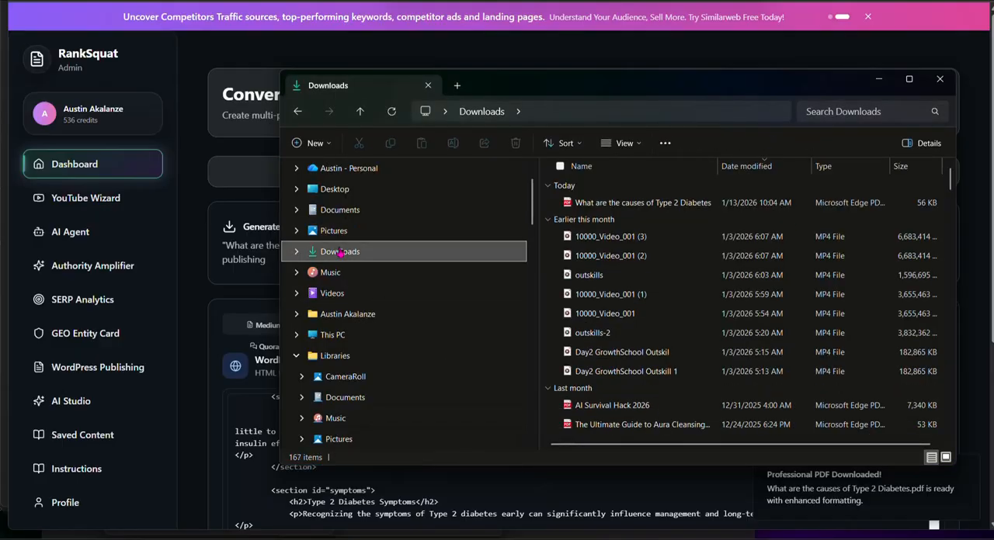
# Step: Open the PDF "What are the causes of Type 2 Diabetes" and review it through to the Type 2 Diabetes Diet link under Further Reading
pyautogui.click(654, 206)
pyautogui.doubleClick(652, 205)
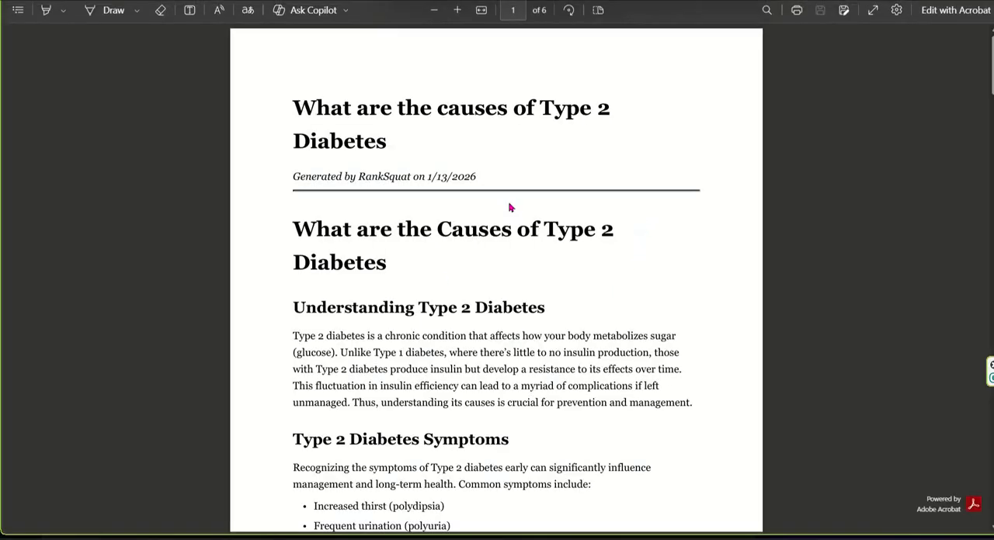
pyautogui.scroll(-10, 508, 207)
pyautogui.scroll(-15, 518, 278)
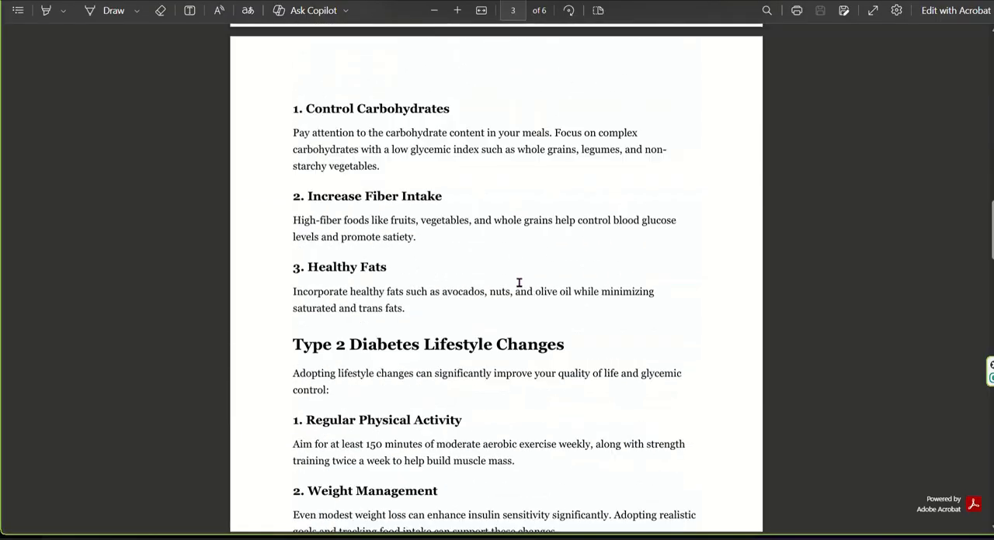
pyautogui.scroll(-15, 519, 286)
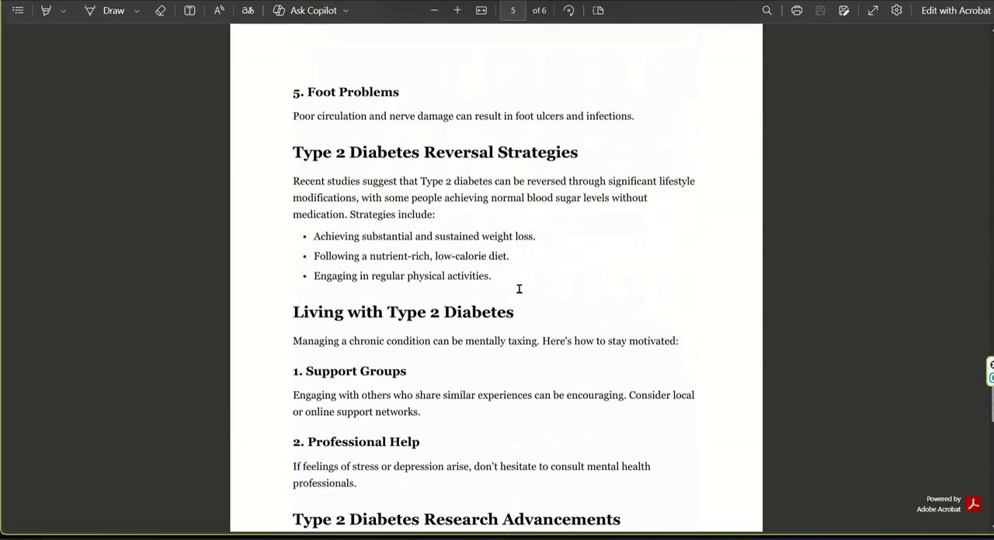
pyautogui.scroll(-2, 520, 299)
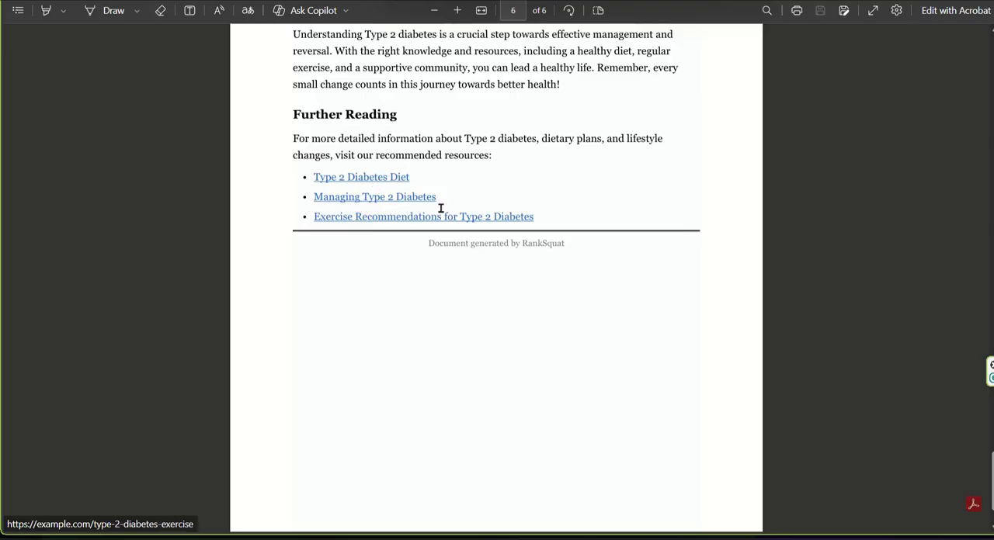
pyautogui.click(379, 179)
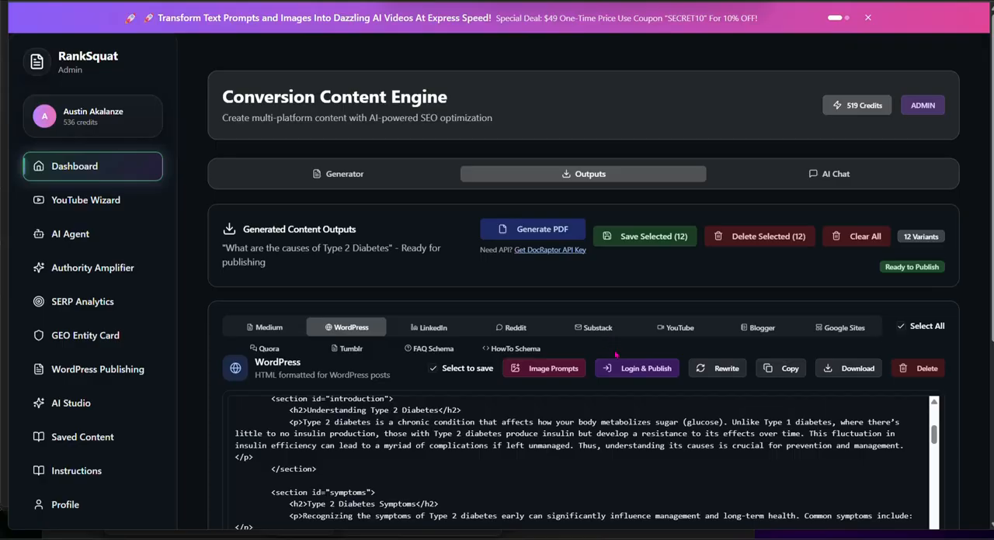
# Step: Switch back to RankSquat and look over the generated content outputs in the Conversion Content Engine
pyautogui.scroll(-1, 679, 246)
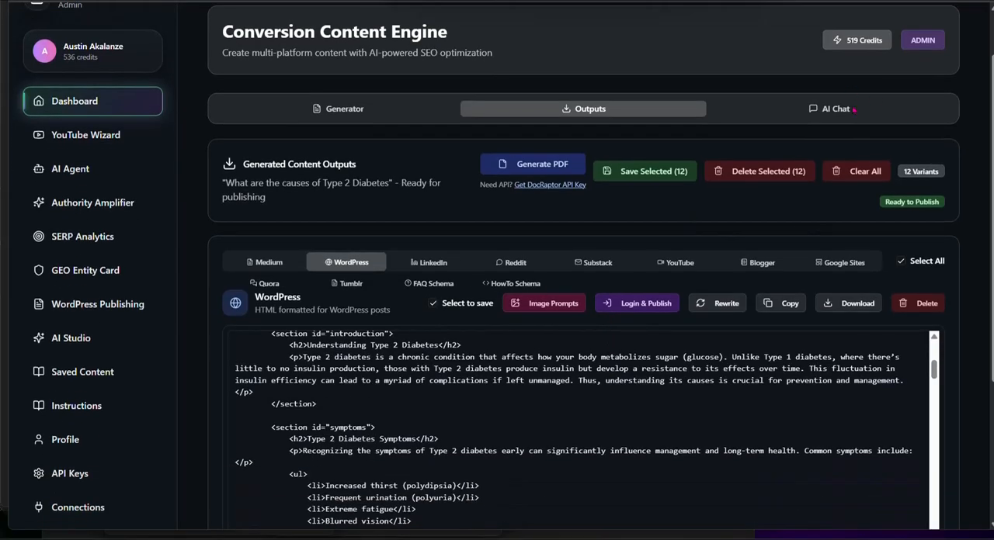